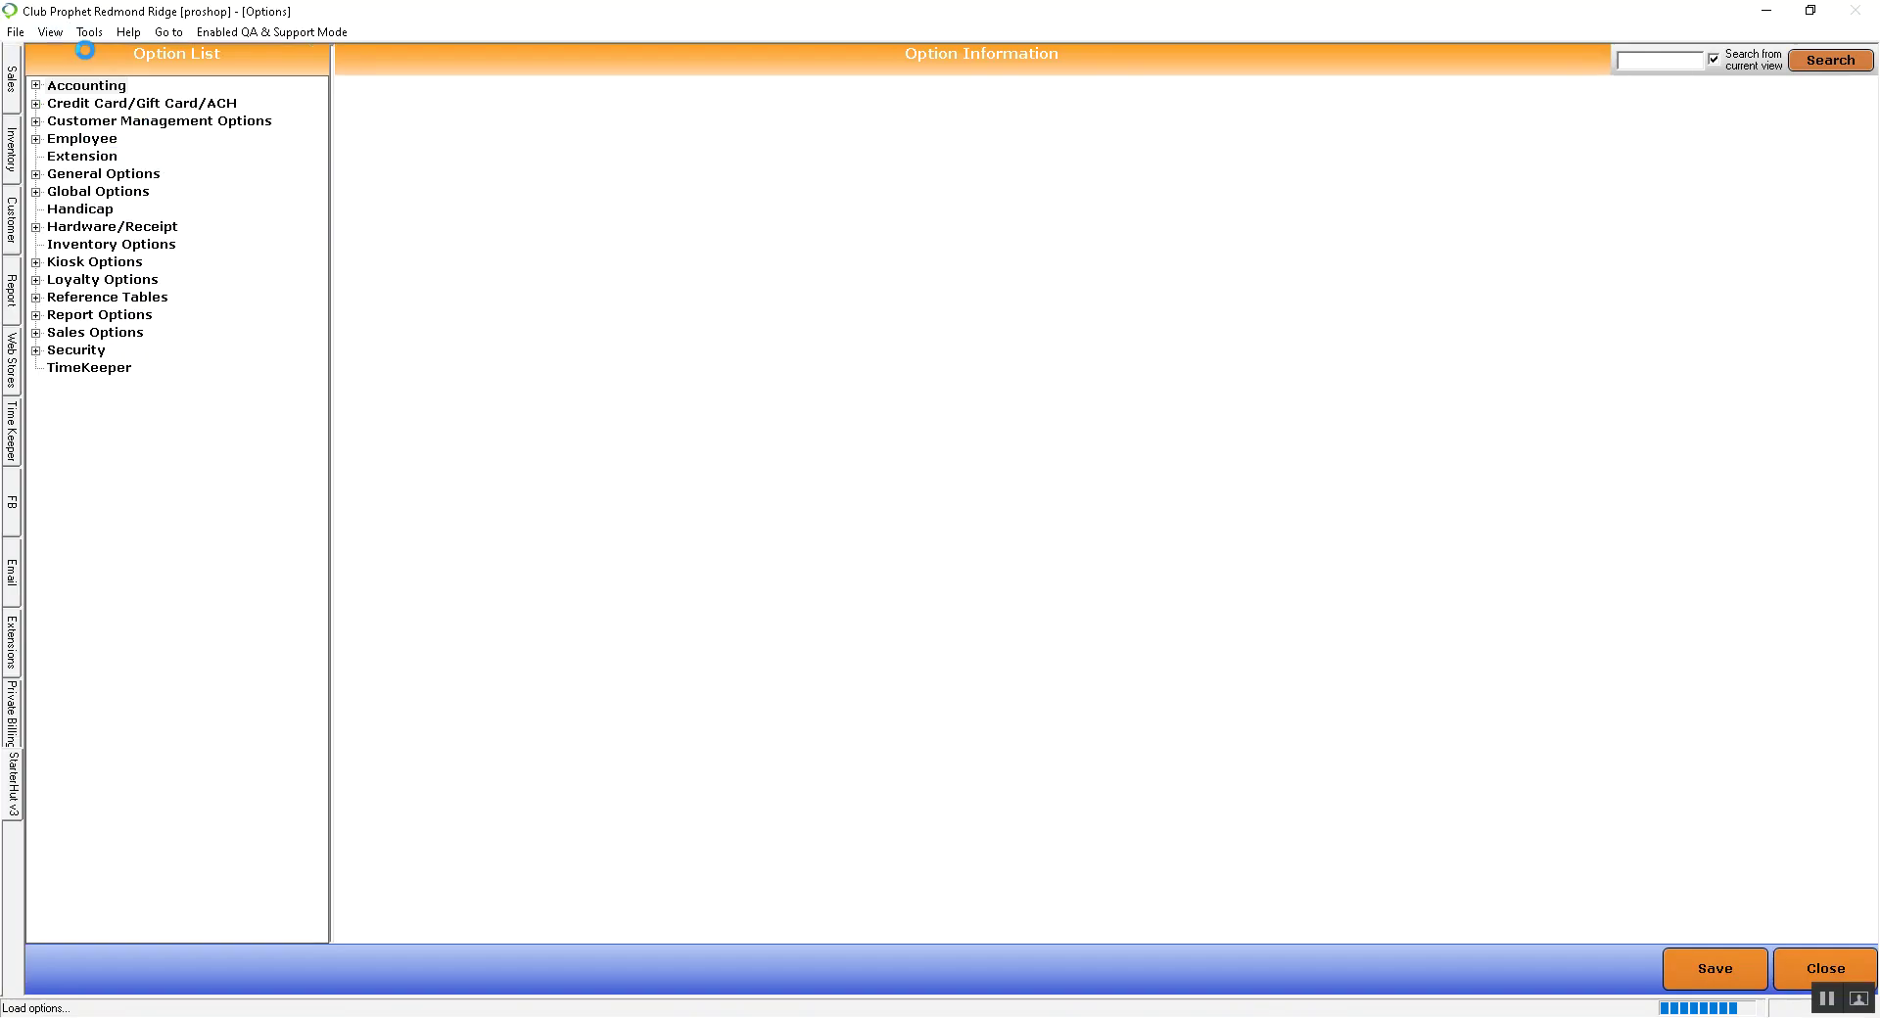
# Step: Open Accounting > Chart Of Accounts and drop down the store filter
pyautogui.click(36, 88)
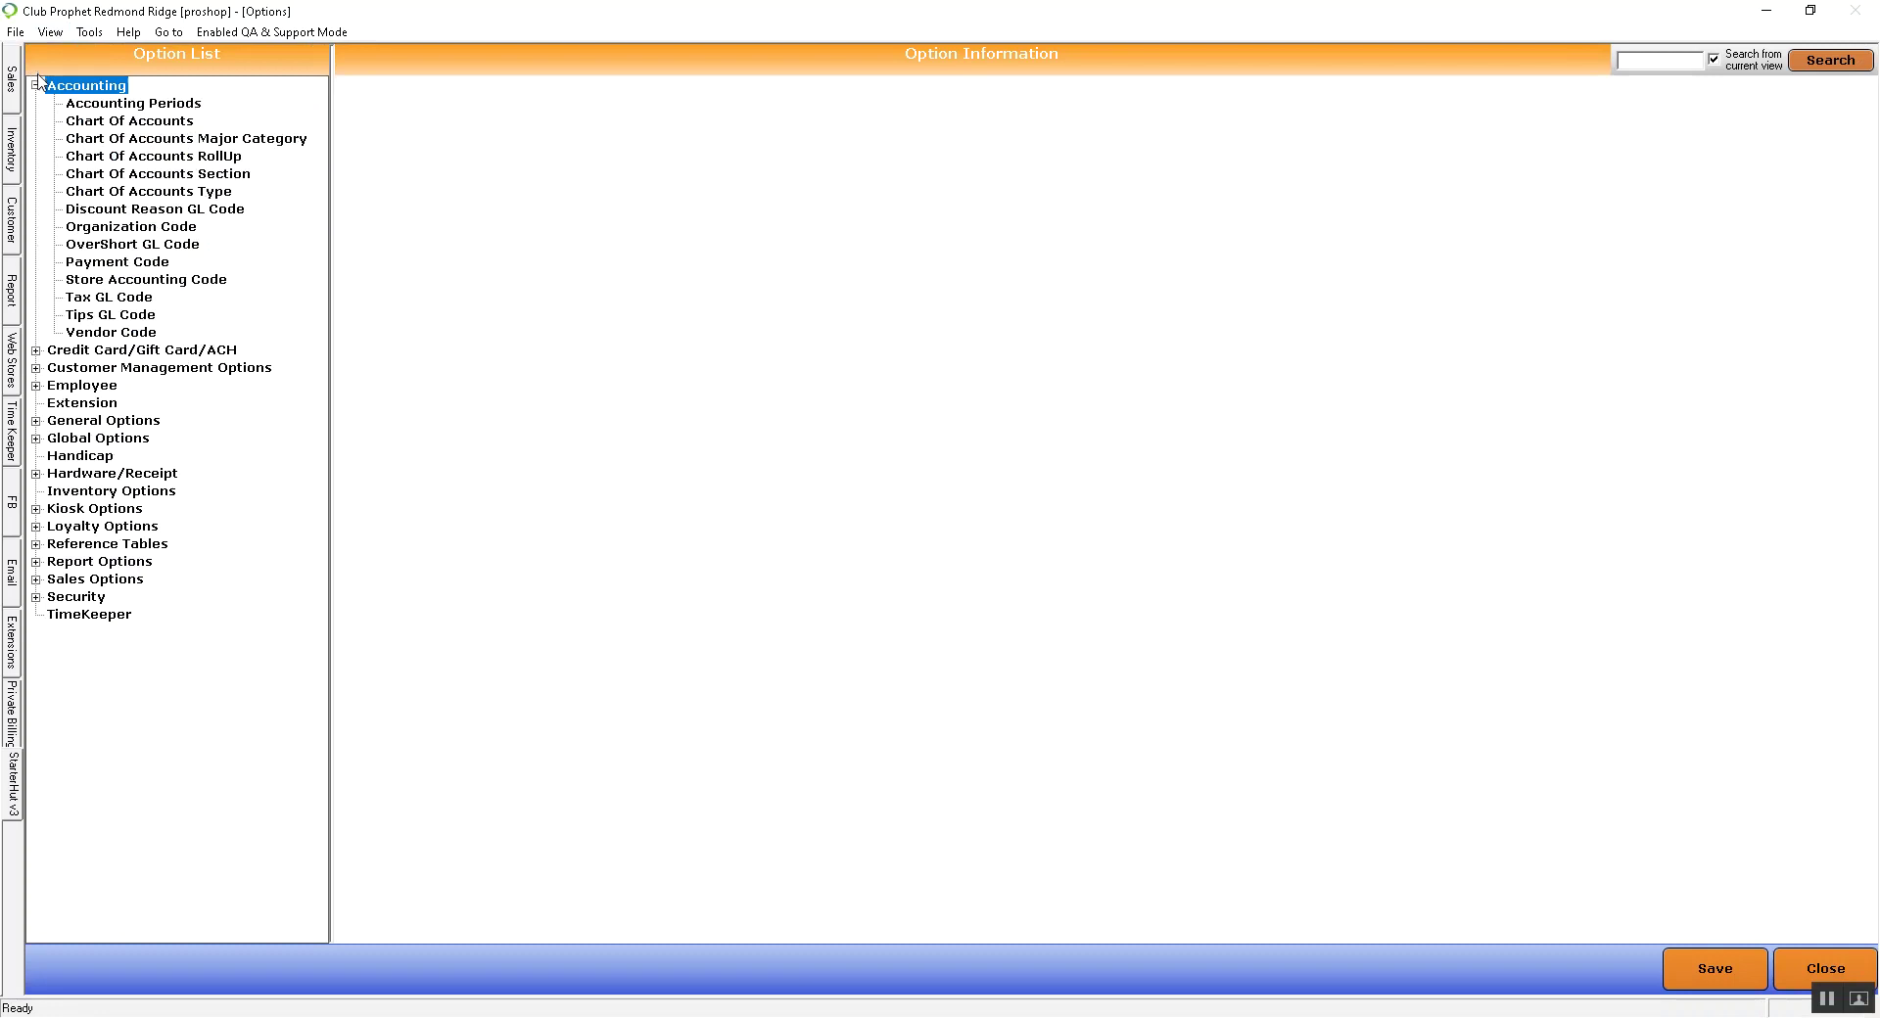
pyautogui.click(86, 122)
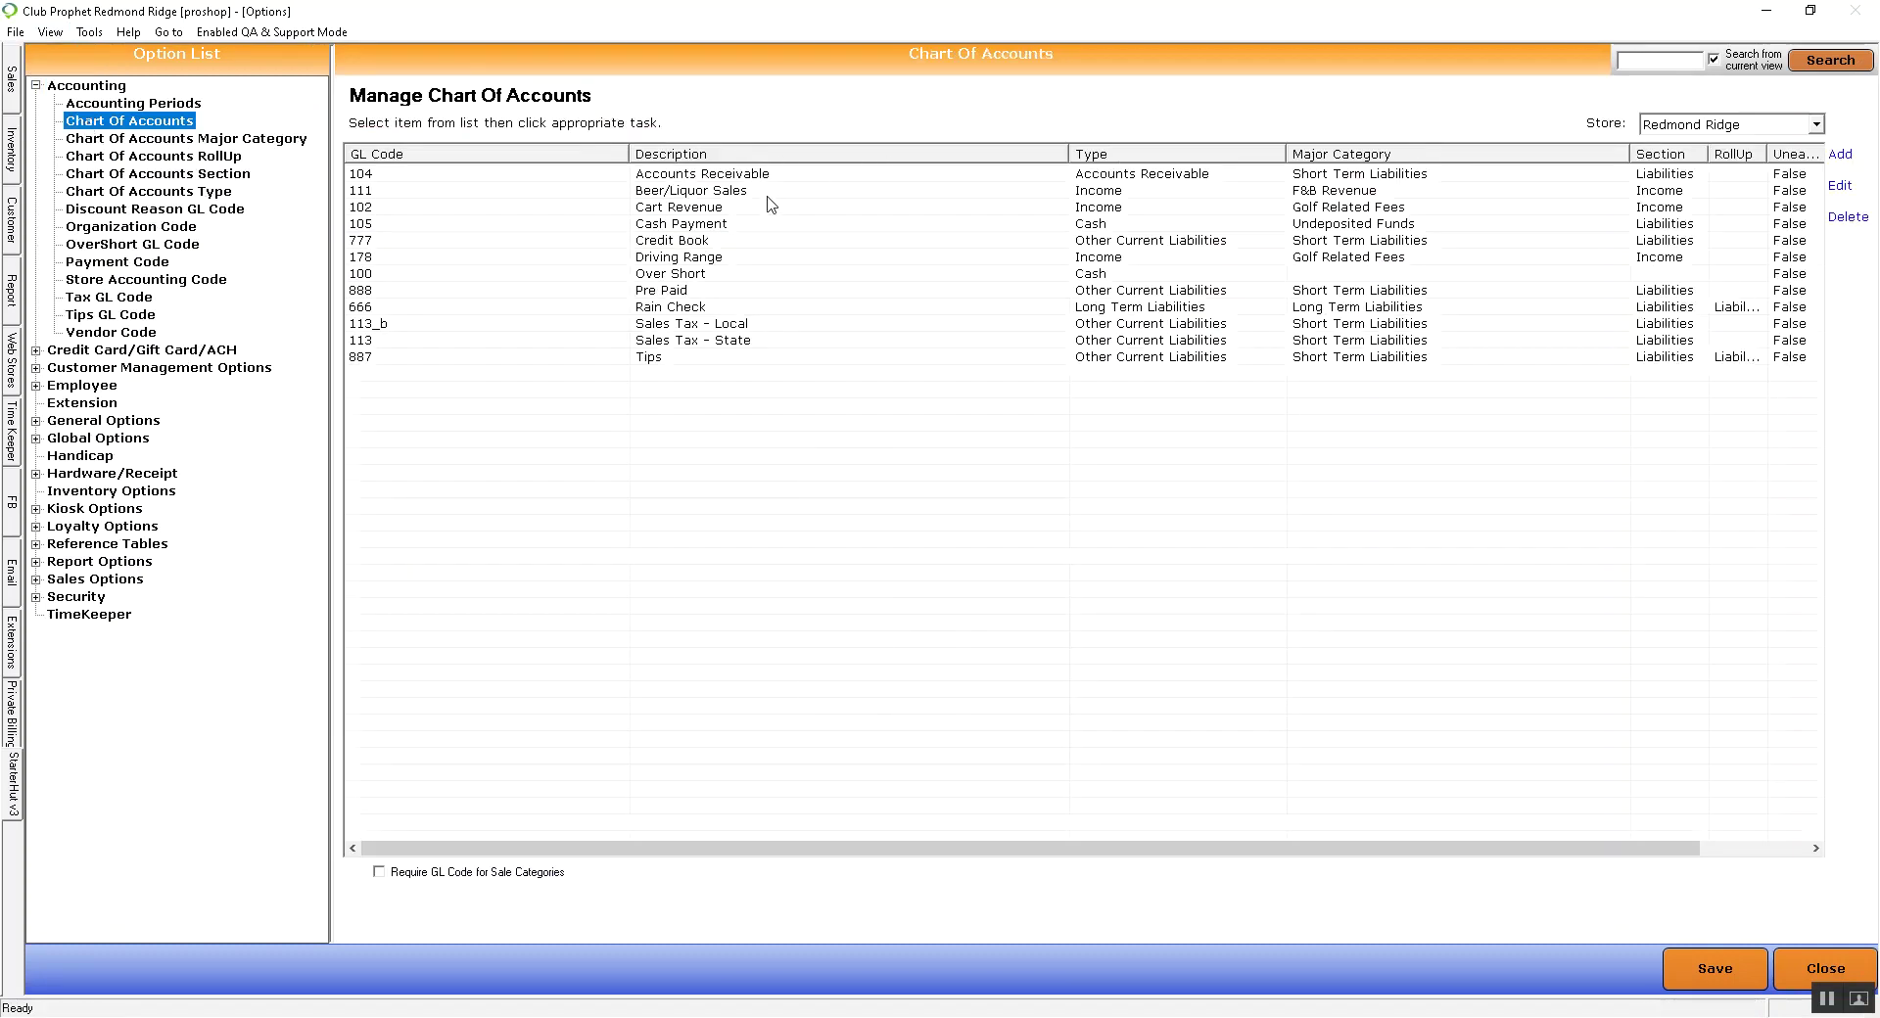
pyautogui.click(1679, 126)
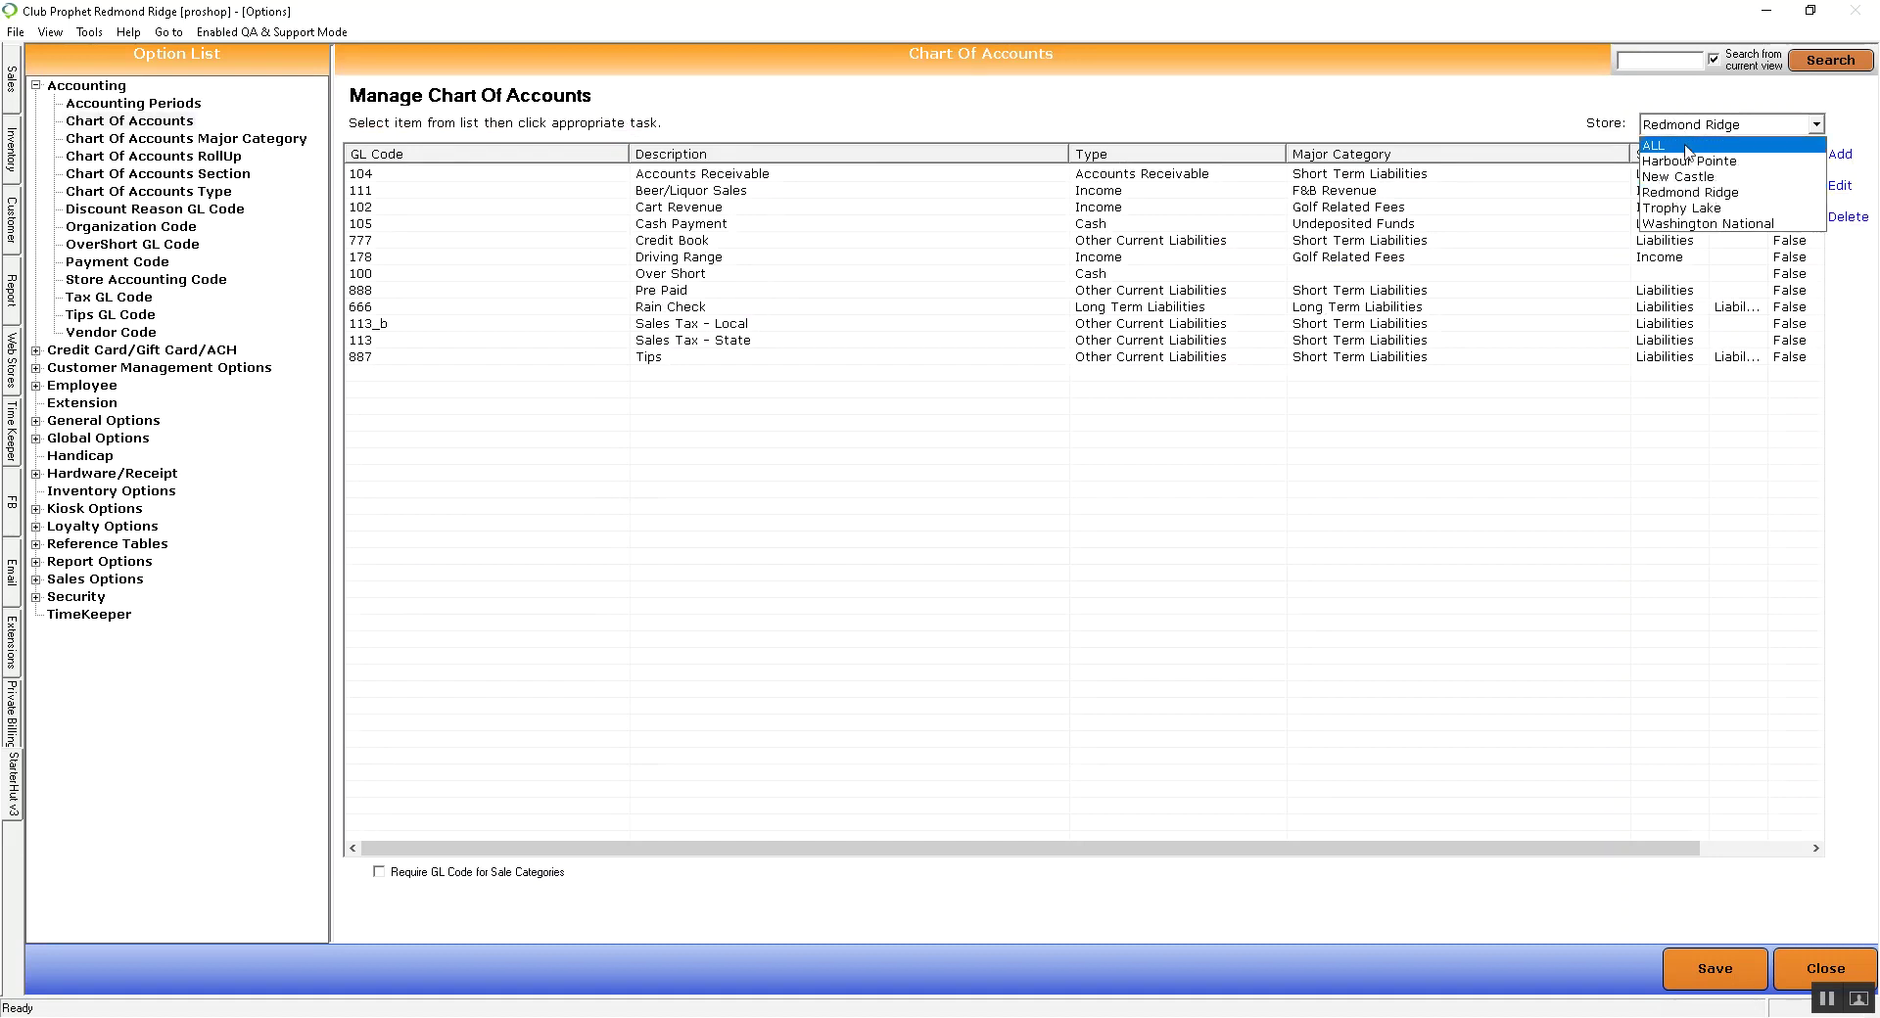
# Step: Show accounts for ALL stores and start a new GL account entry
pyautogui.click(1662, 147)
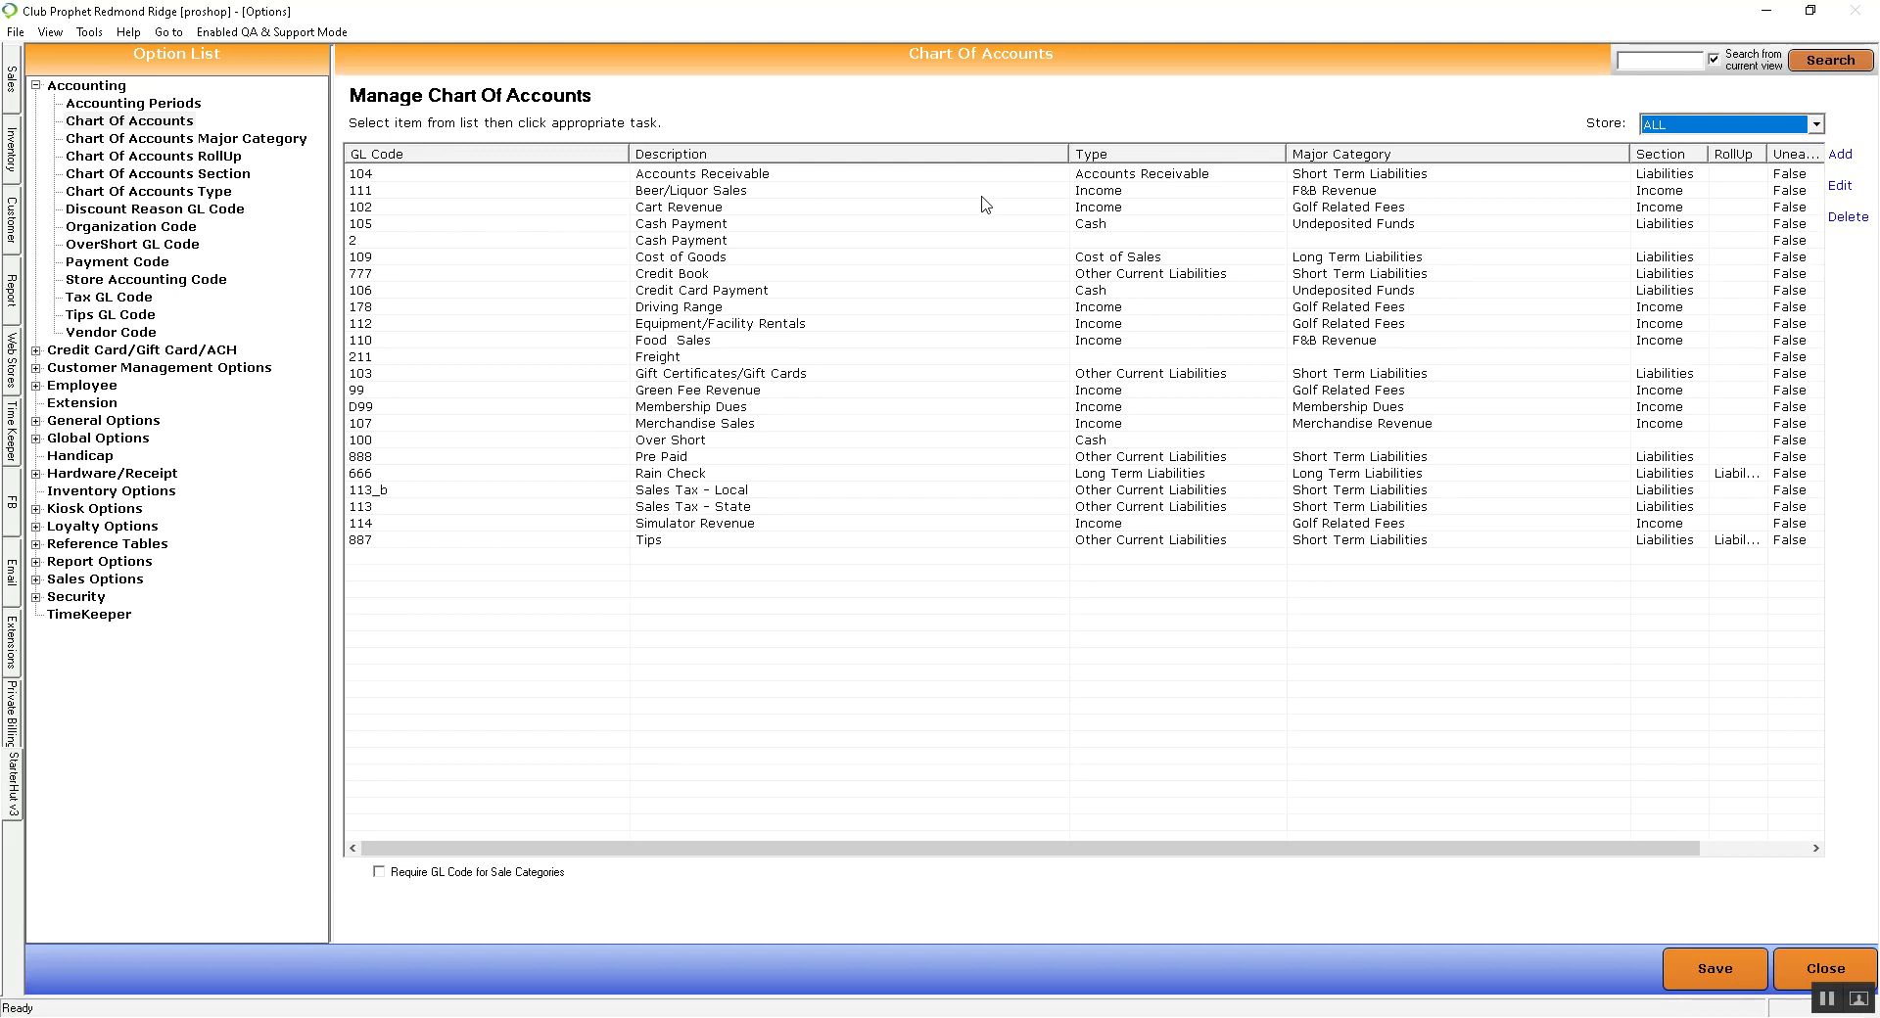
pyautogui.click(1841, 154)
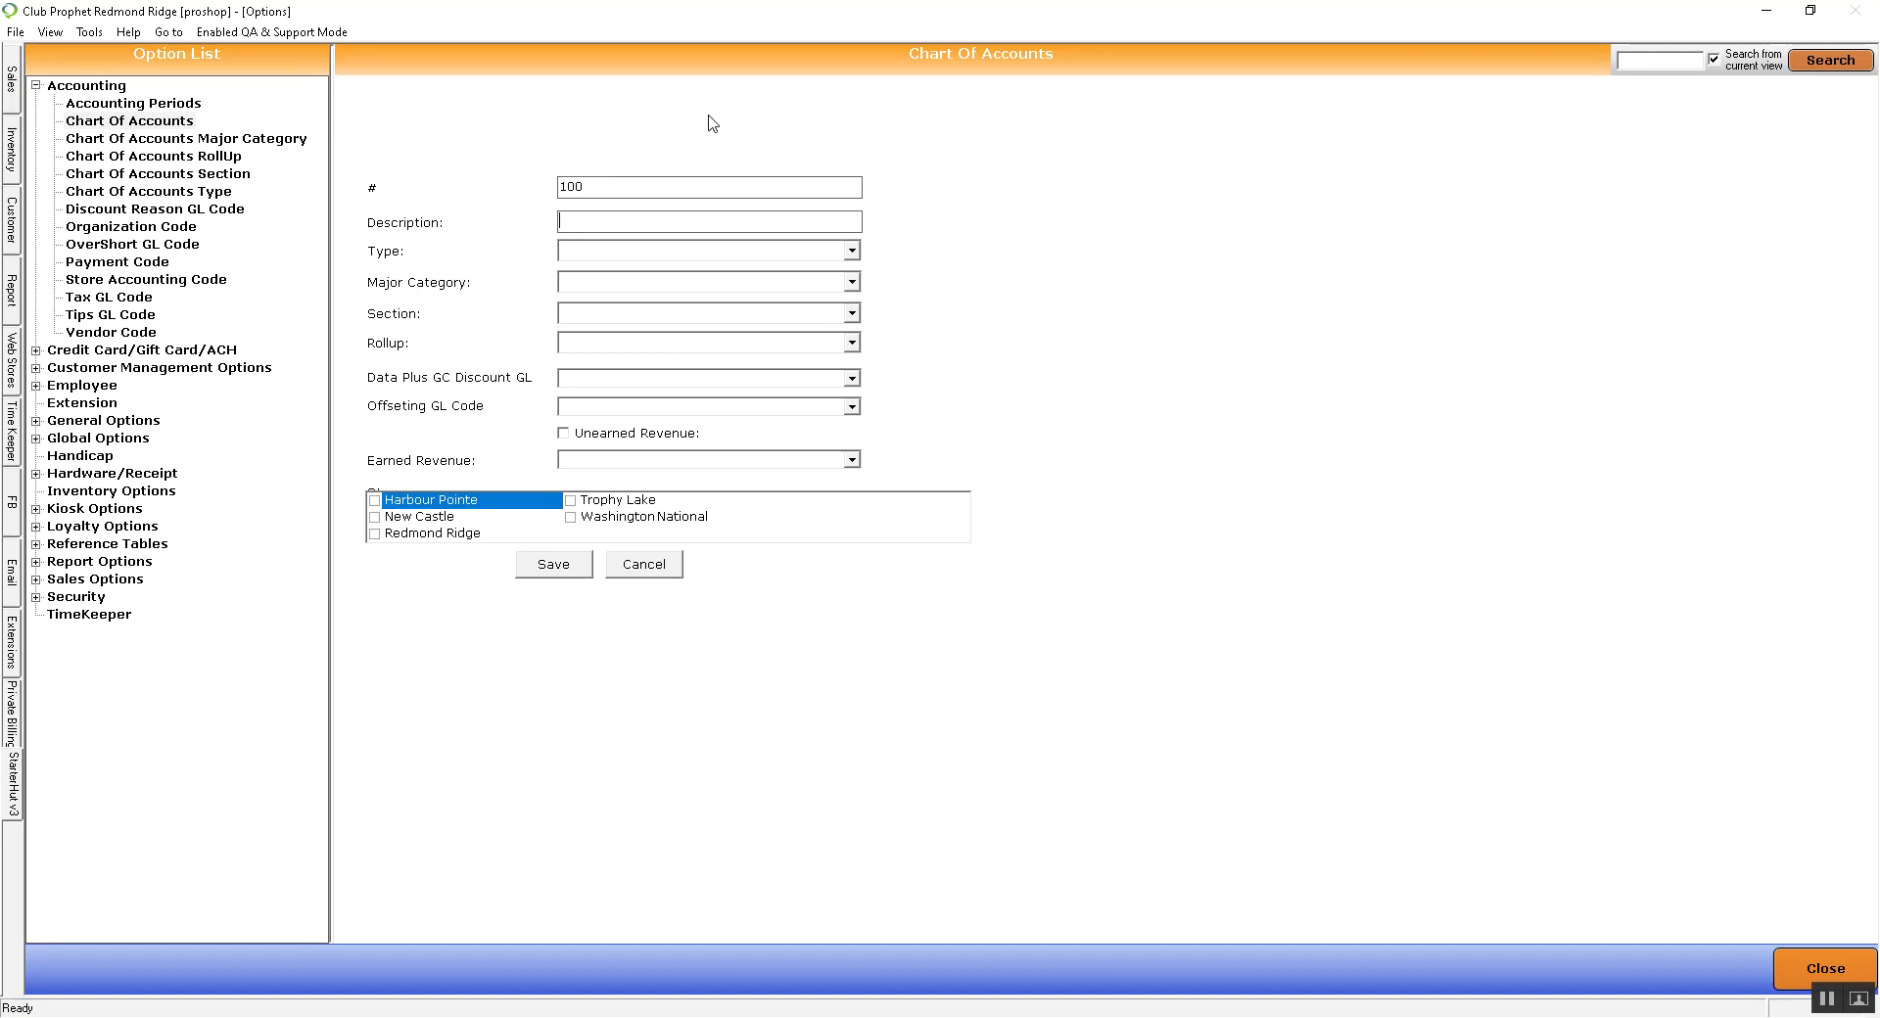
pyautogui.click(640, 185)
# Step: Enter account number 1001 with description 'Test', leaving the account type unchanged
pyautogui.write('1001')
pyautogui.click(600, 222)
pyautogui.write('Test')
pyautogui.click(624, 187)
pyautogui.click(856, 253)
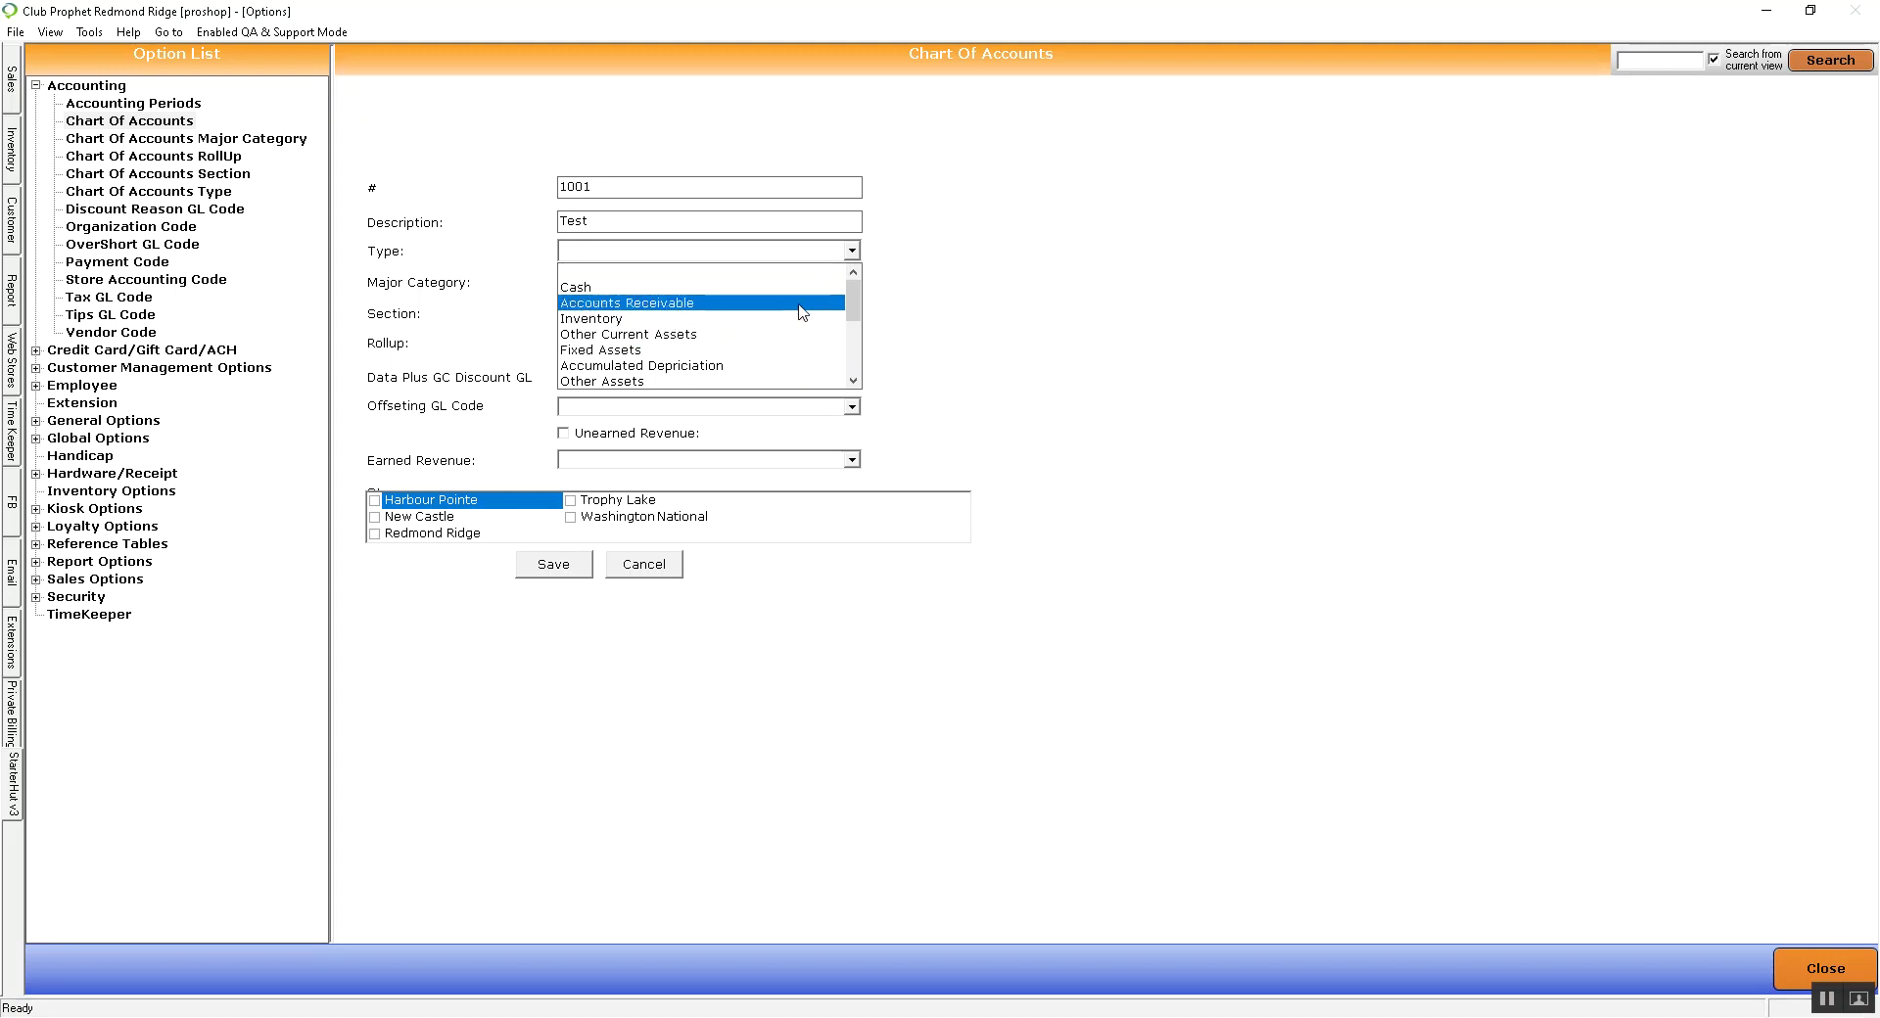
pyautogui.click(957, 289)
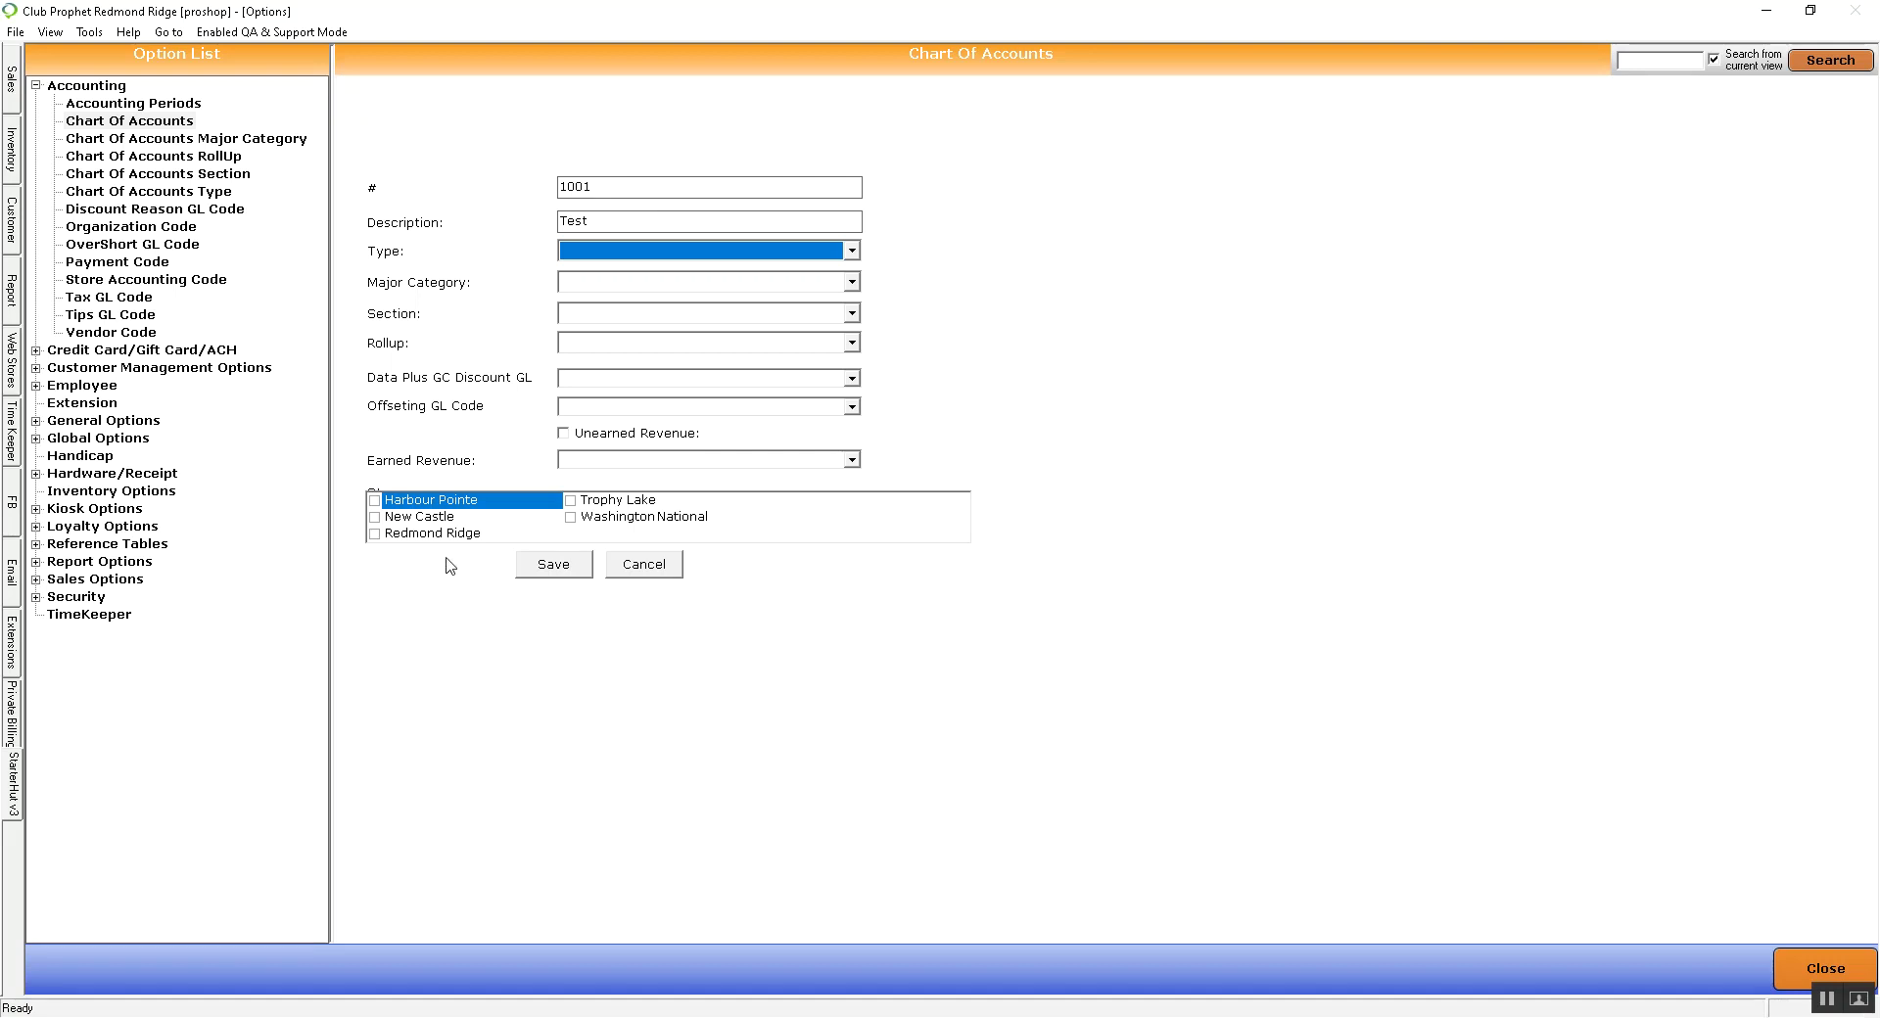
# Step: Tick Harbour Pointe, New Castle, Redmond Ridge, Trophy Lake and Washington National, then save account 1001
pyautogui.click(424, 506)
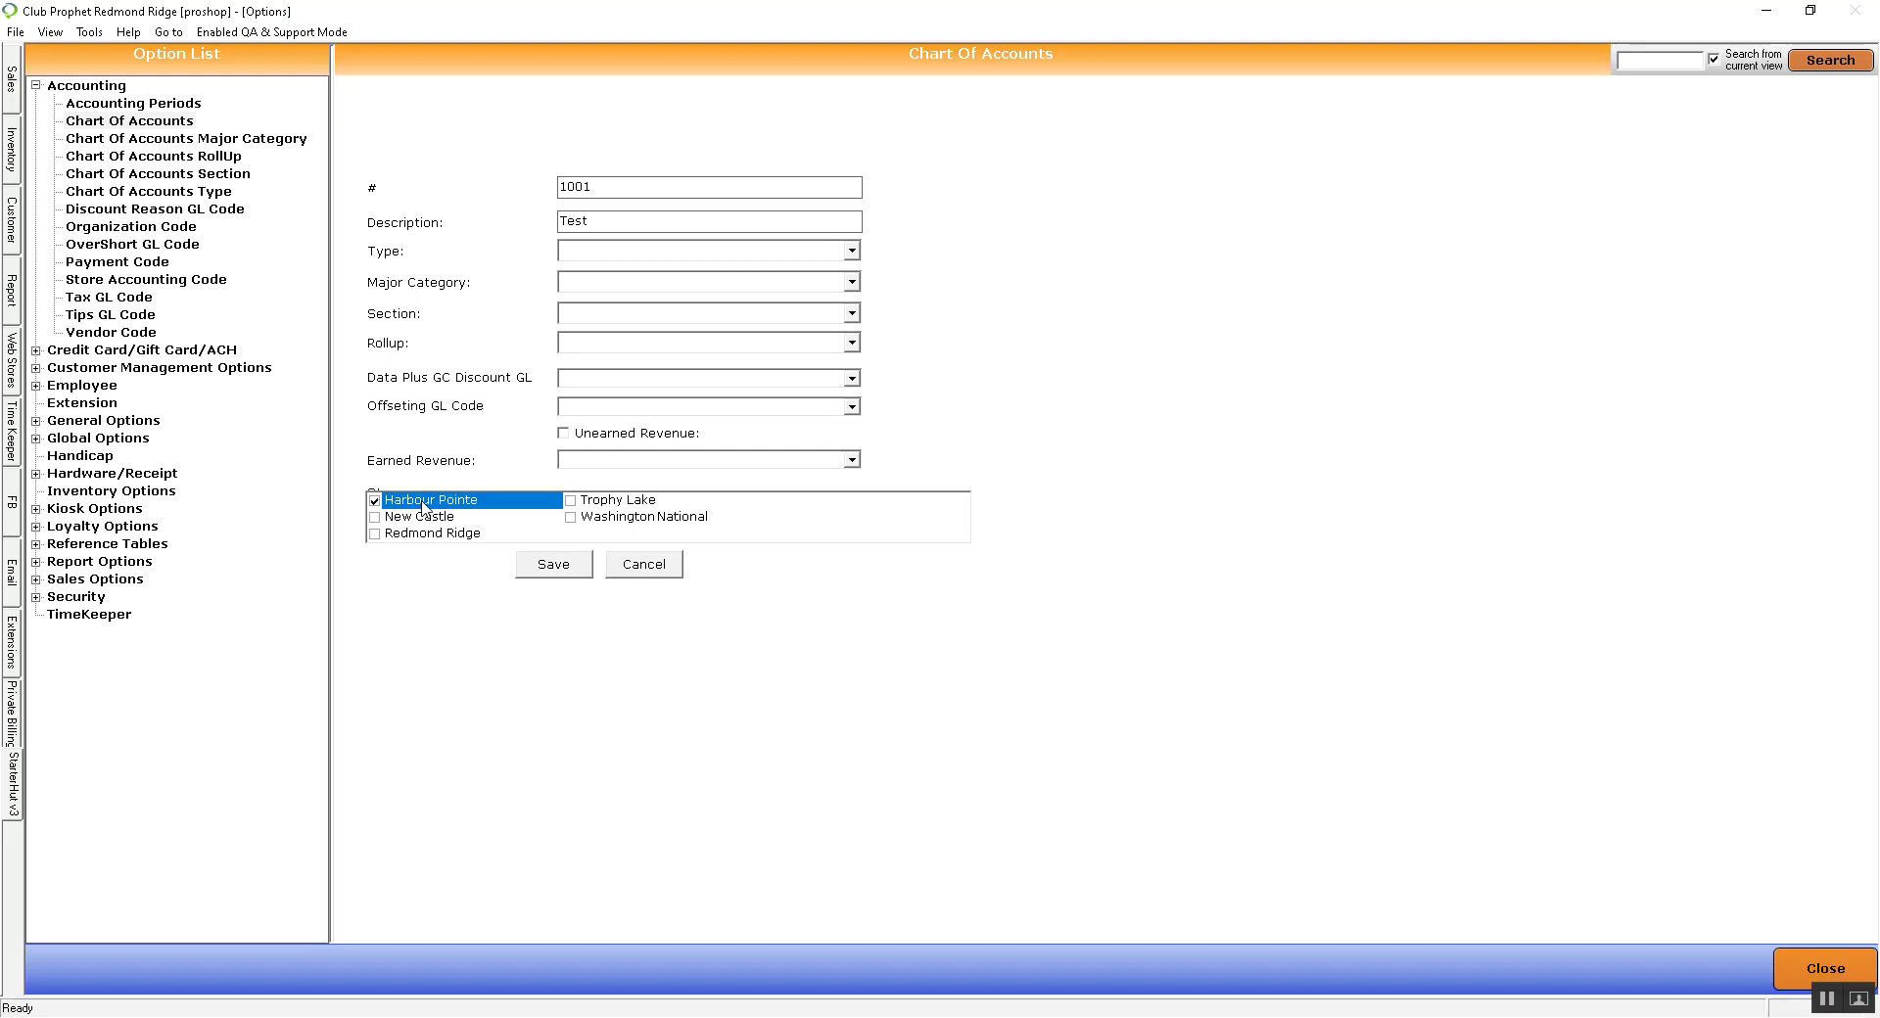
pyautogui.click(395, 520)
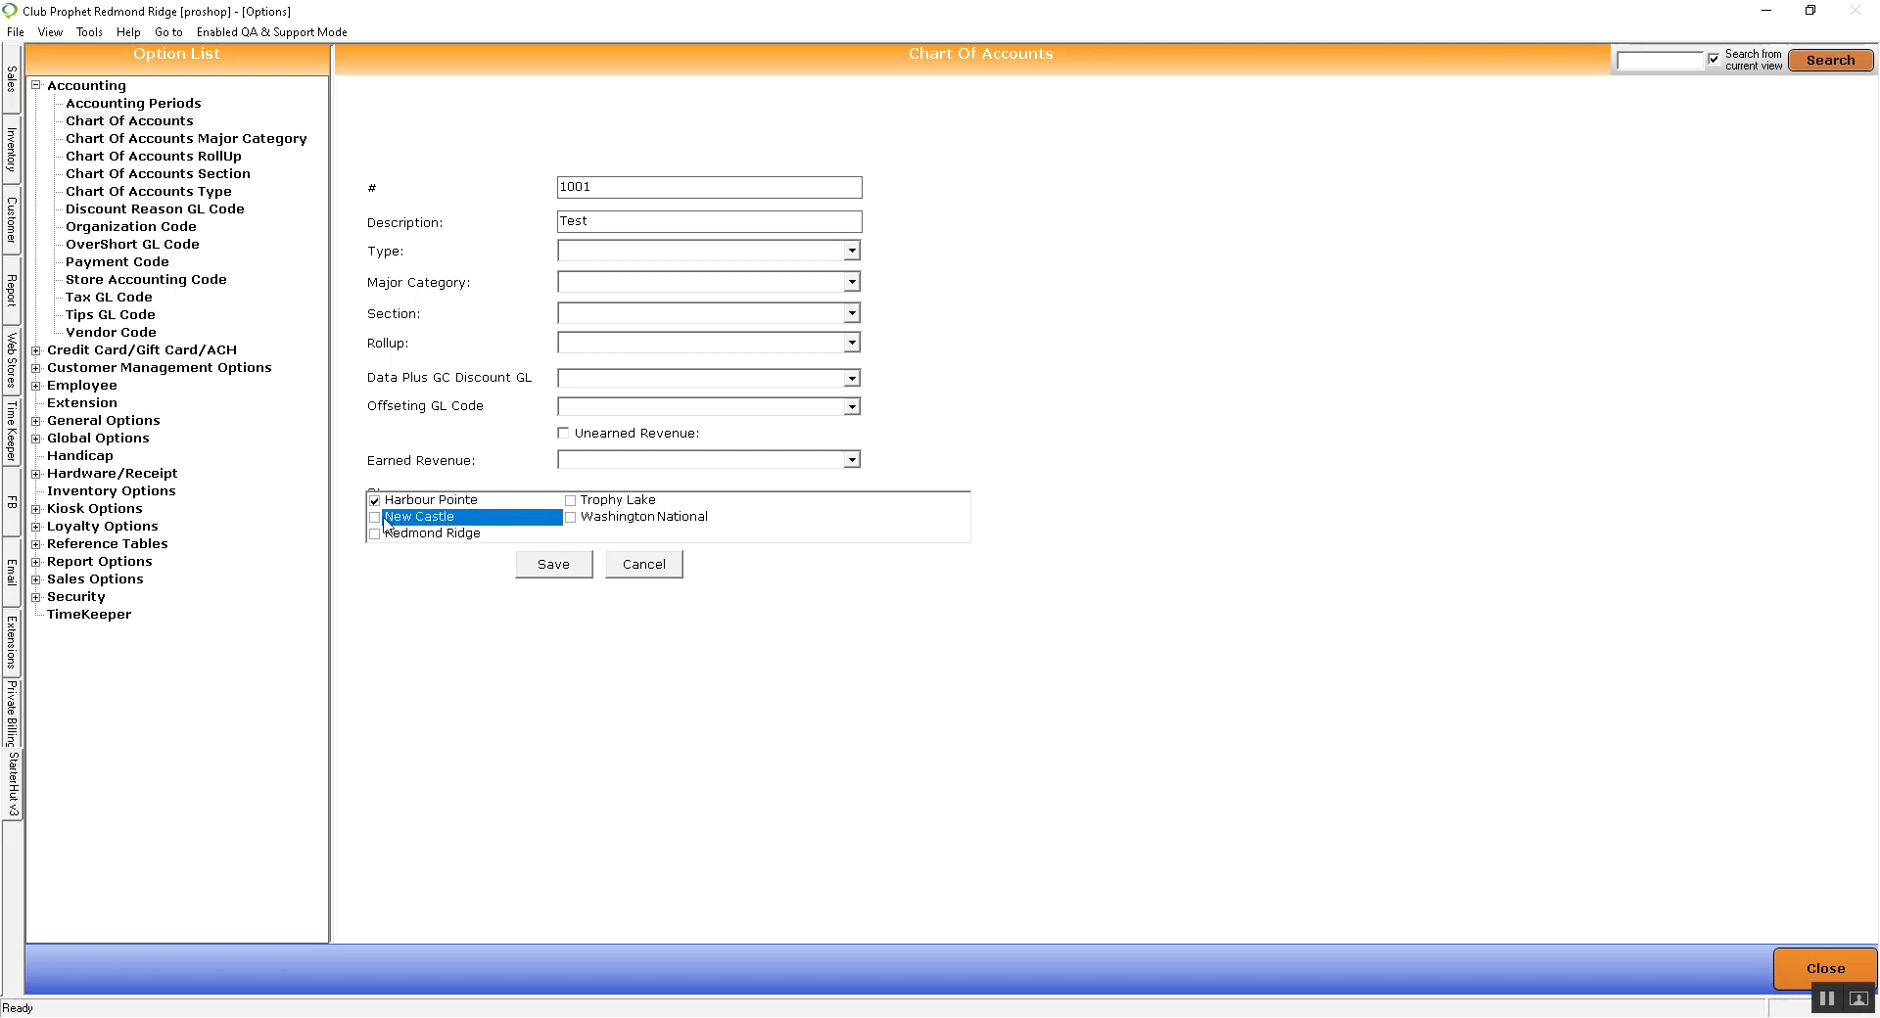
pyautogui.click(375, 519)
pyautogui.click(376, 537)
pyautogui.click(375, 533)
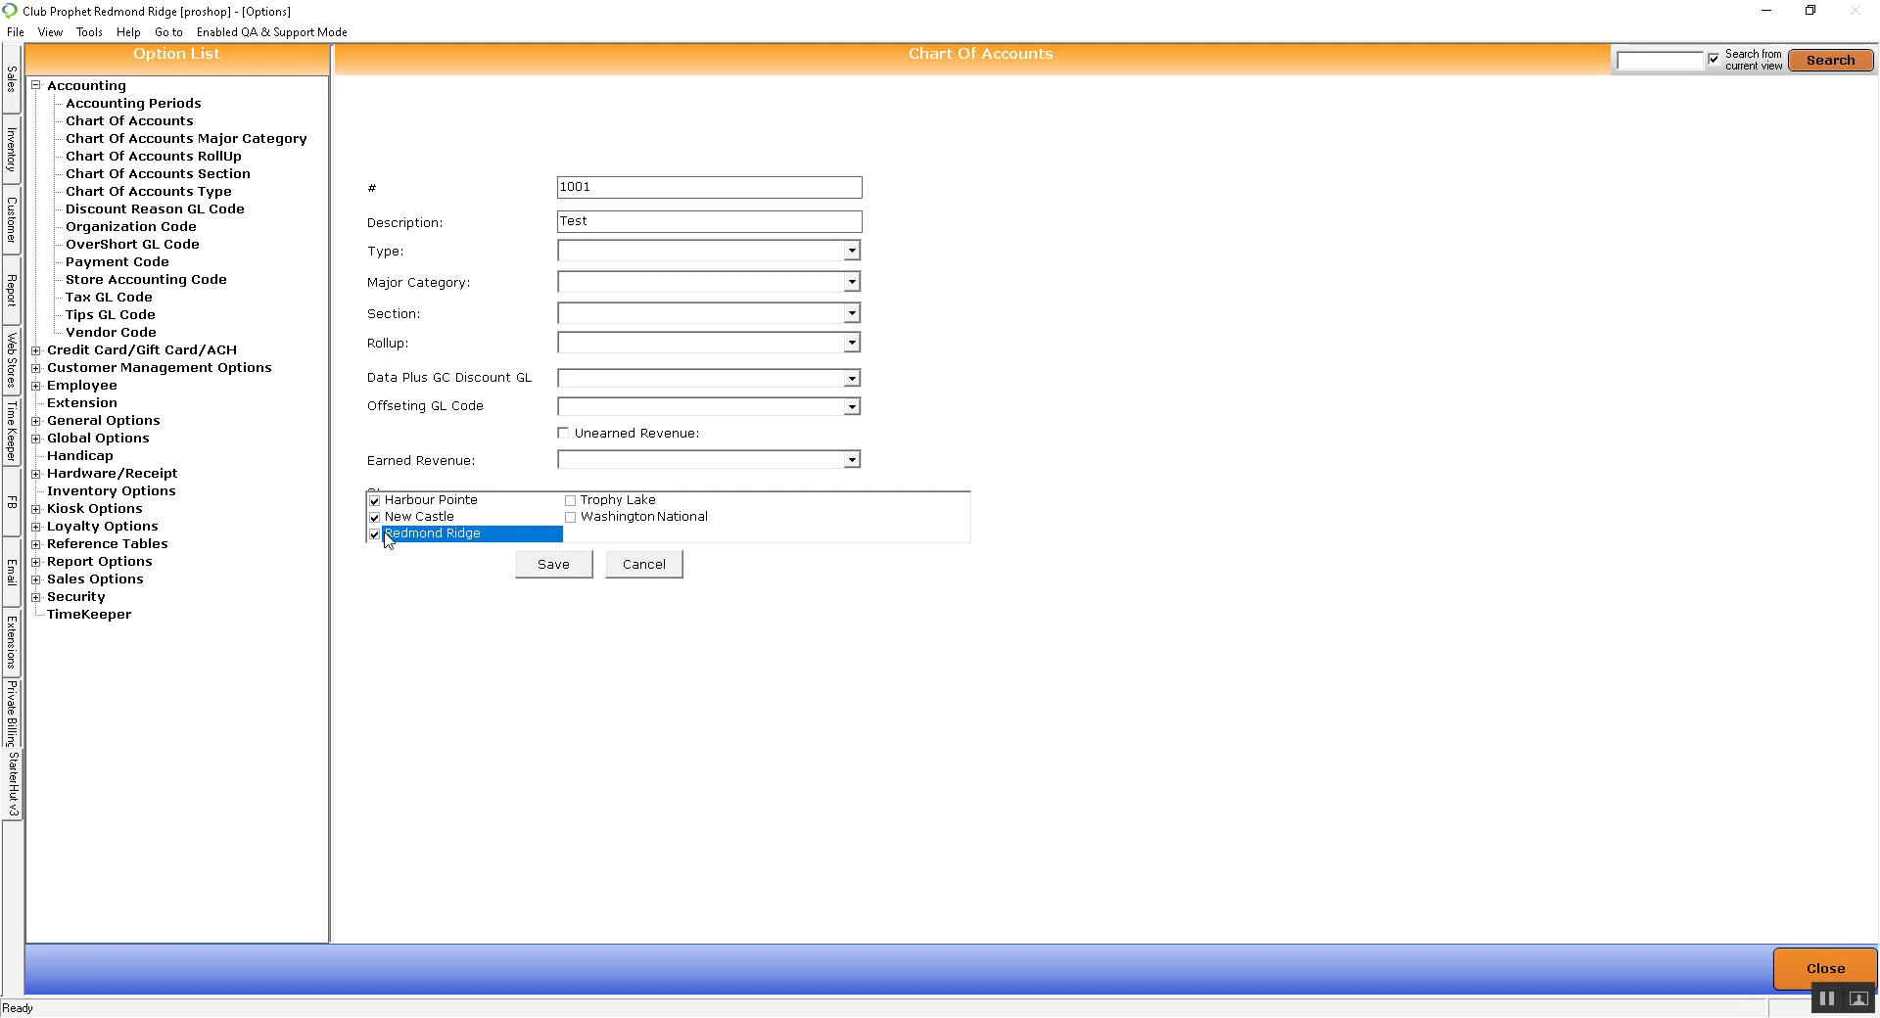
pyautogui.click(569, 518)
pyautogui.click(570, 518)
pyautogui.doubleClick(572, 502)
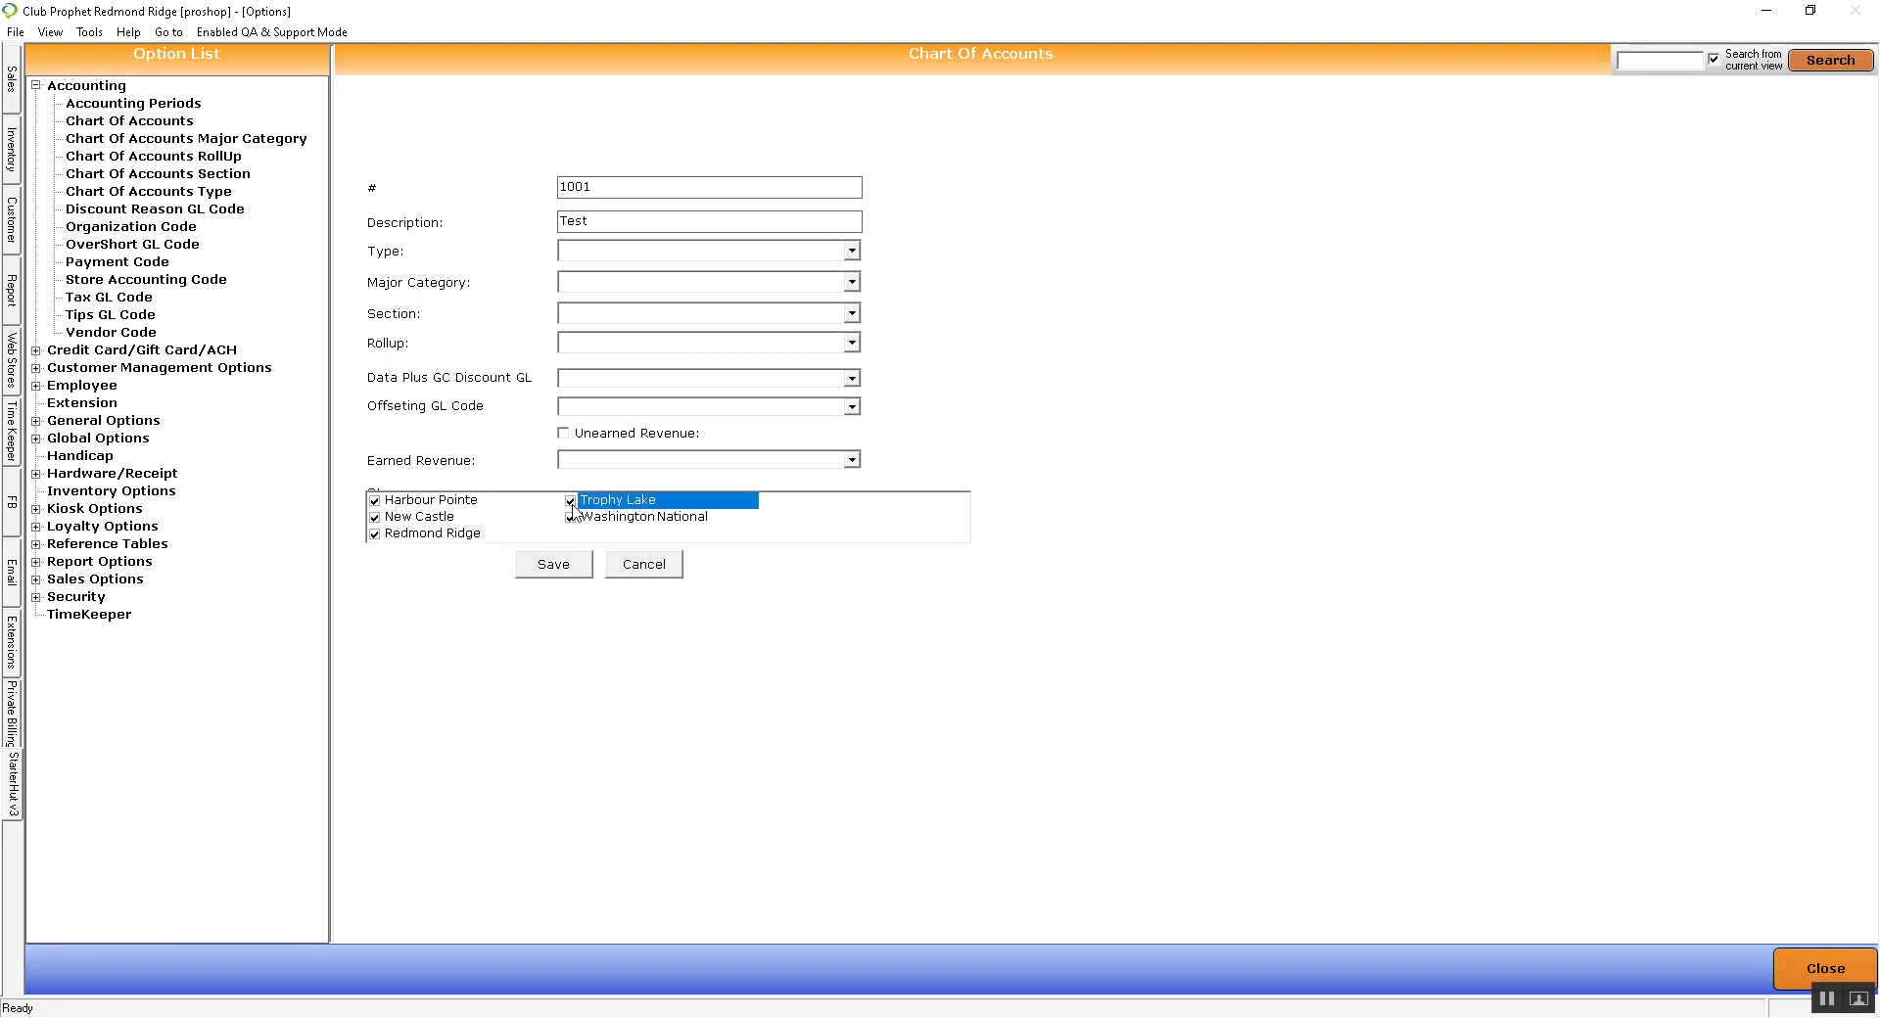
pyautogui.click(553, 565)
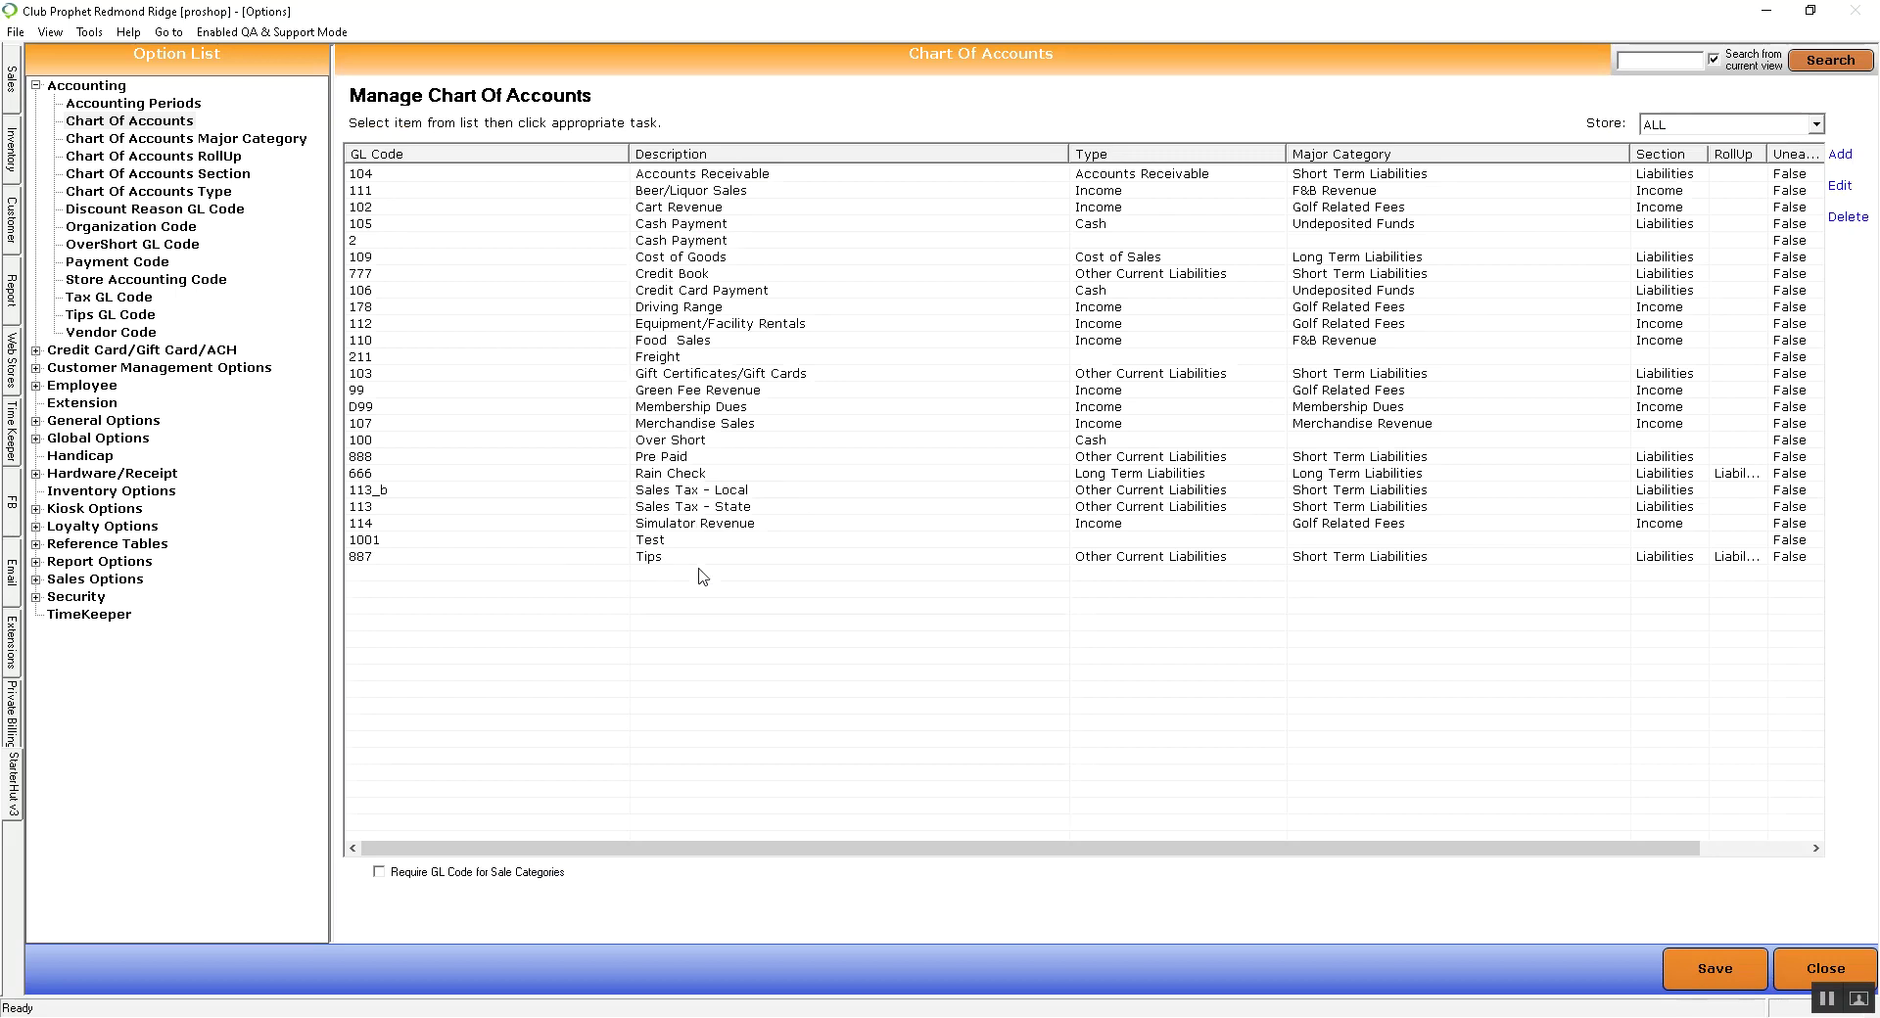
# Step: Filter the chart of accounts to Harbour Pointe and select the 1001 Test account there
pyautogui.click(641, 541)
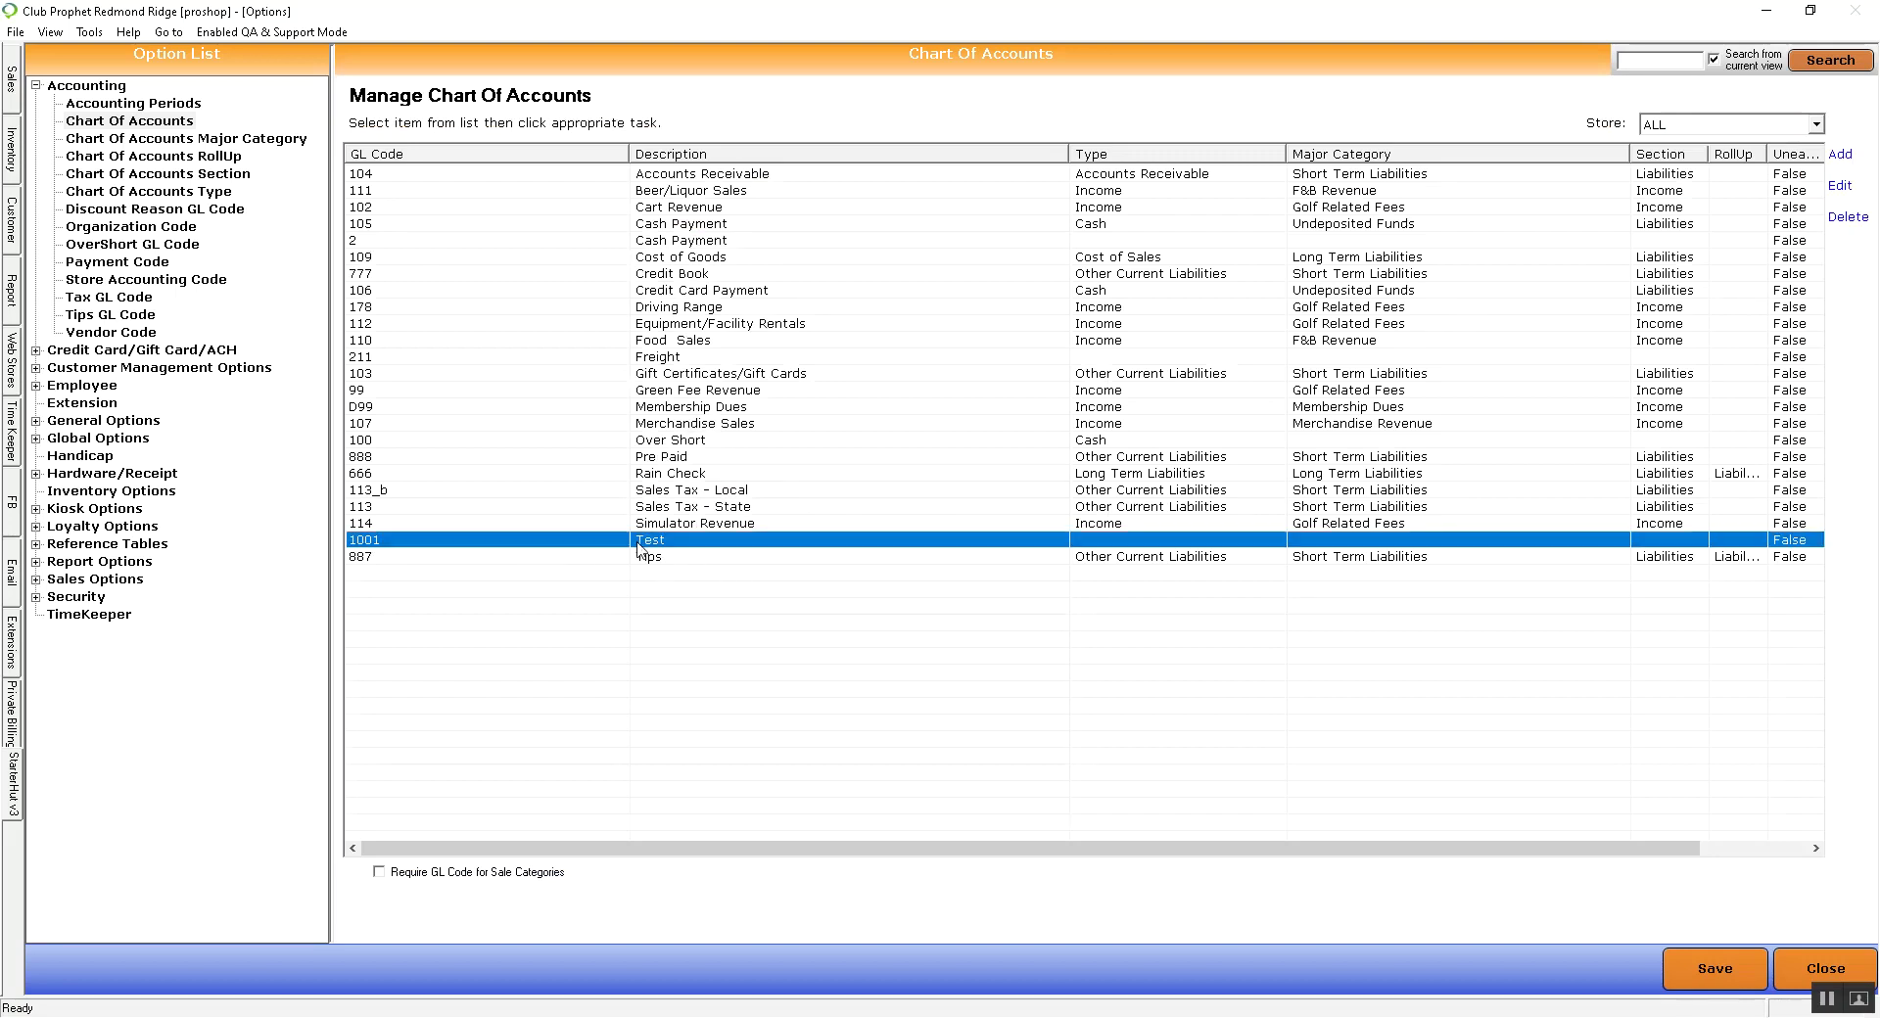
pyautogui.click(1675, 125)
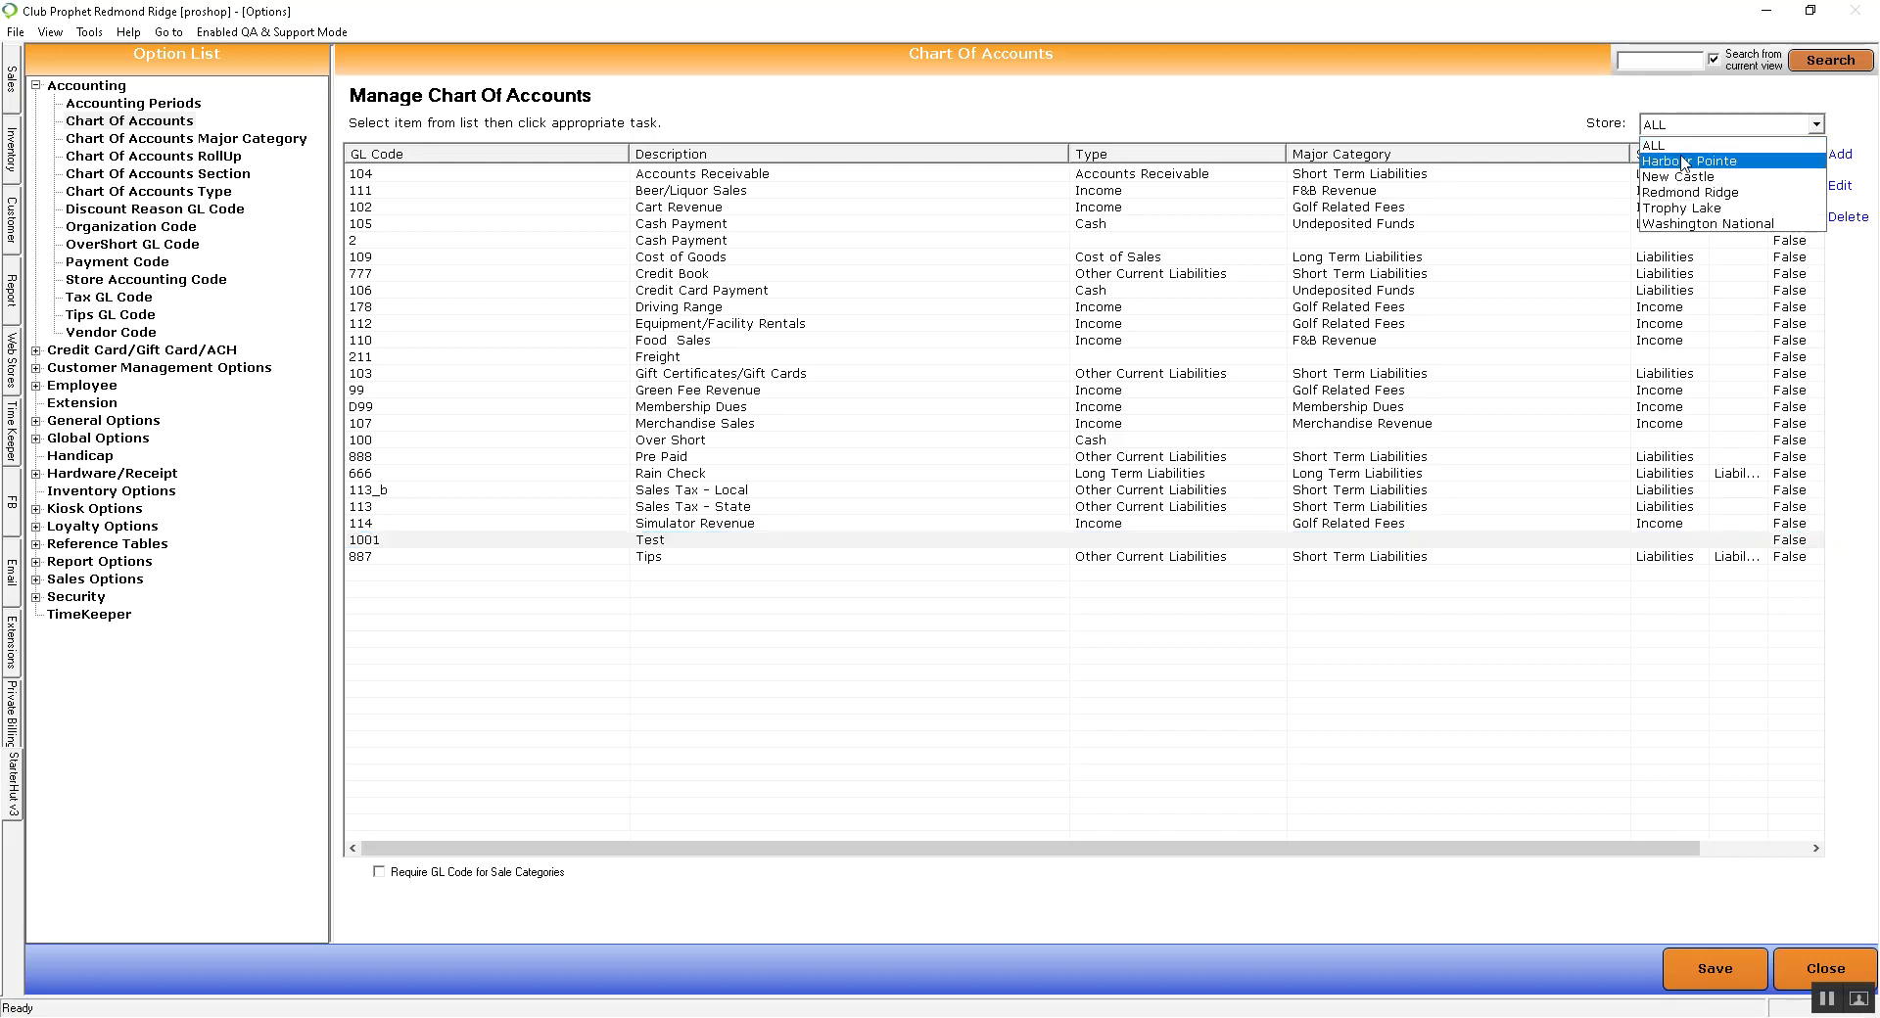
pyautogui.click(1684, 162)
pyautogui.click(384, 309)
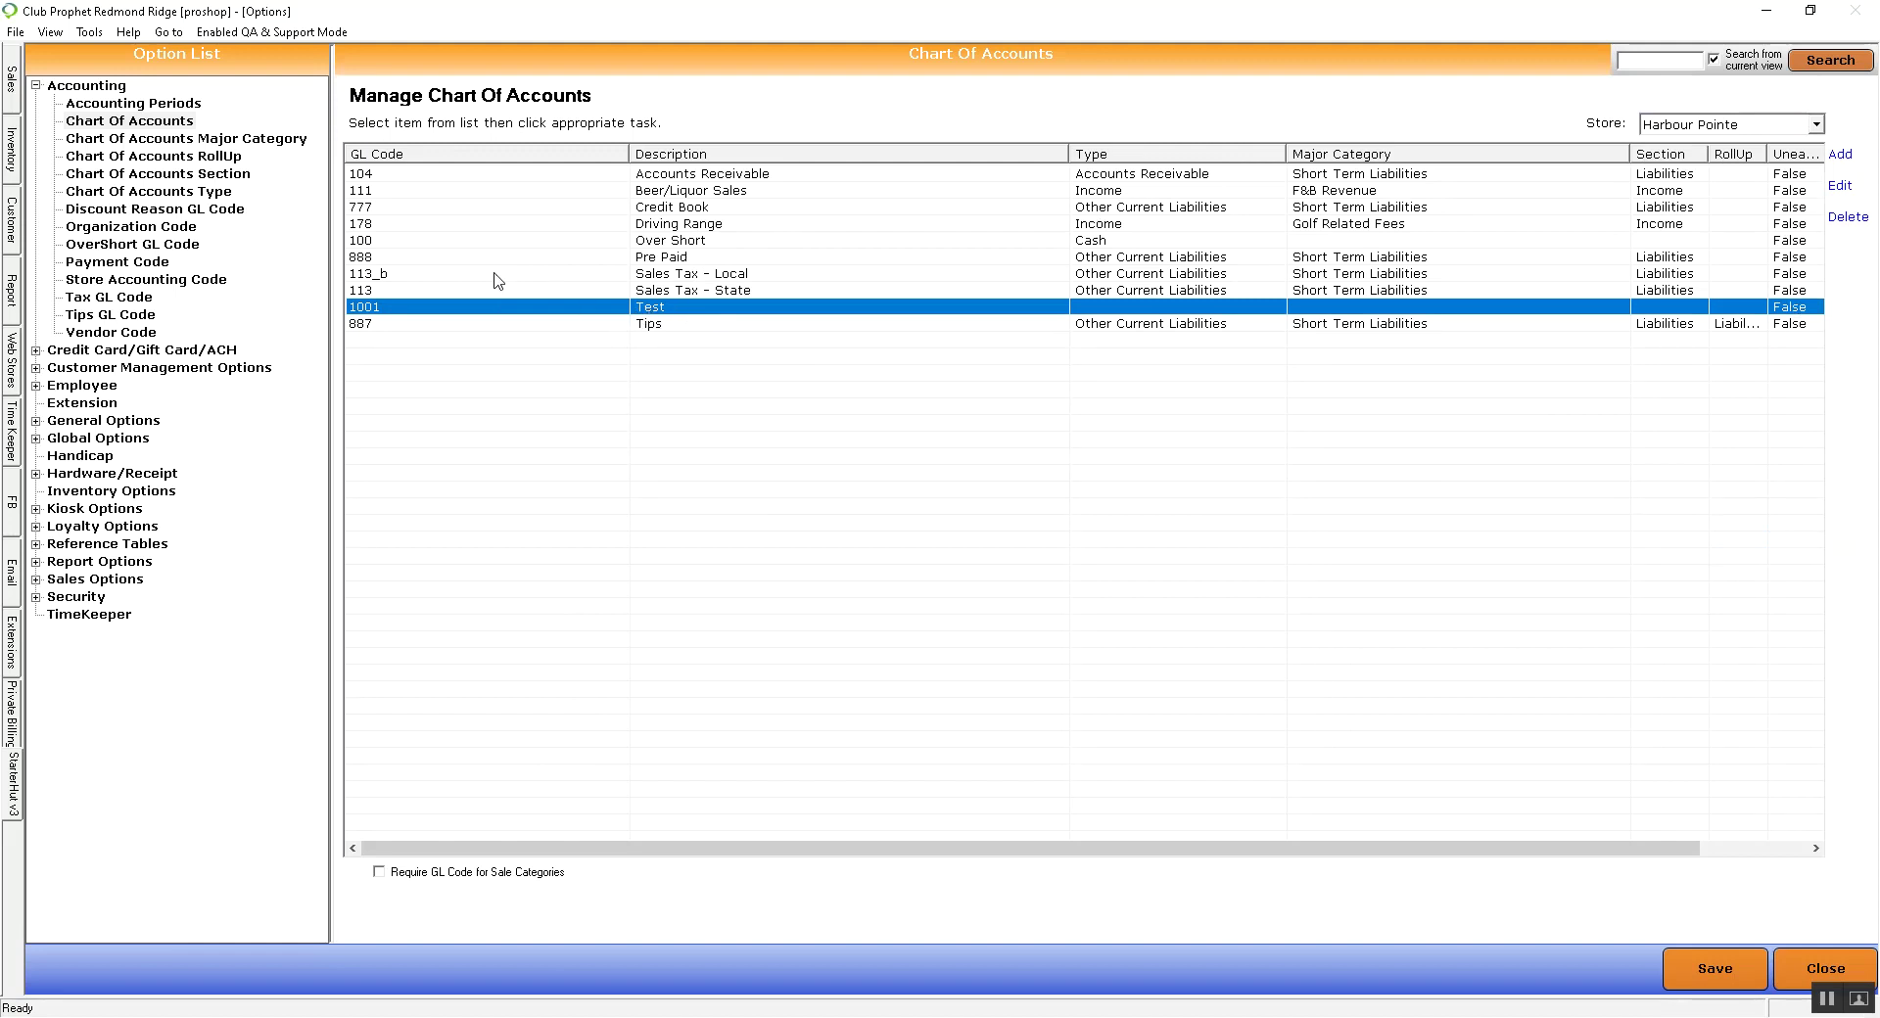
pyautogui.click(36, 545)
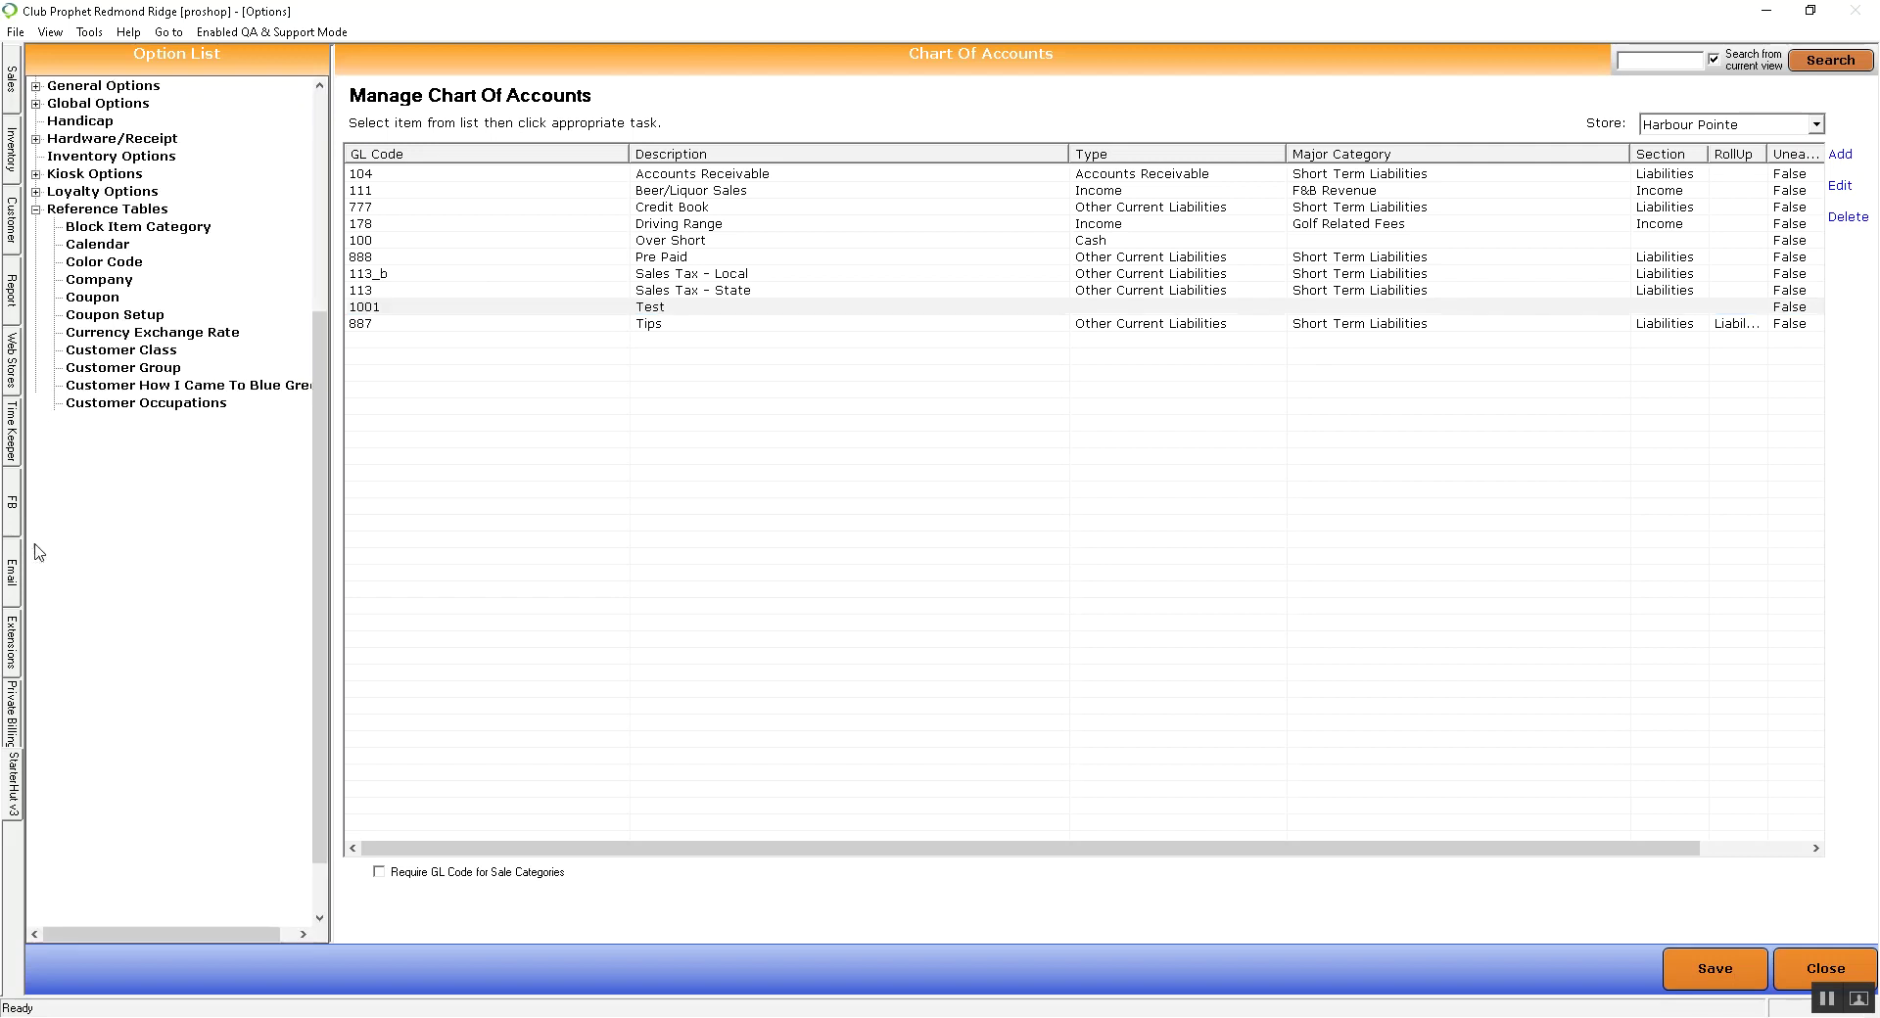
# Step: Open Reference Tables > Sales Category and select a category row
pyautogui.click(131, 757)
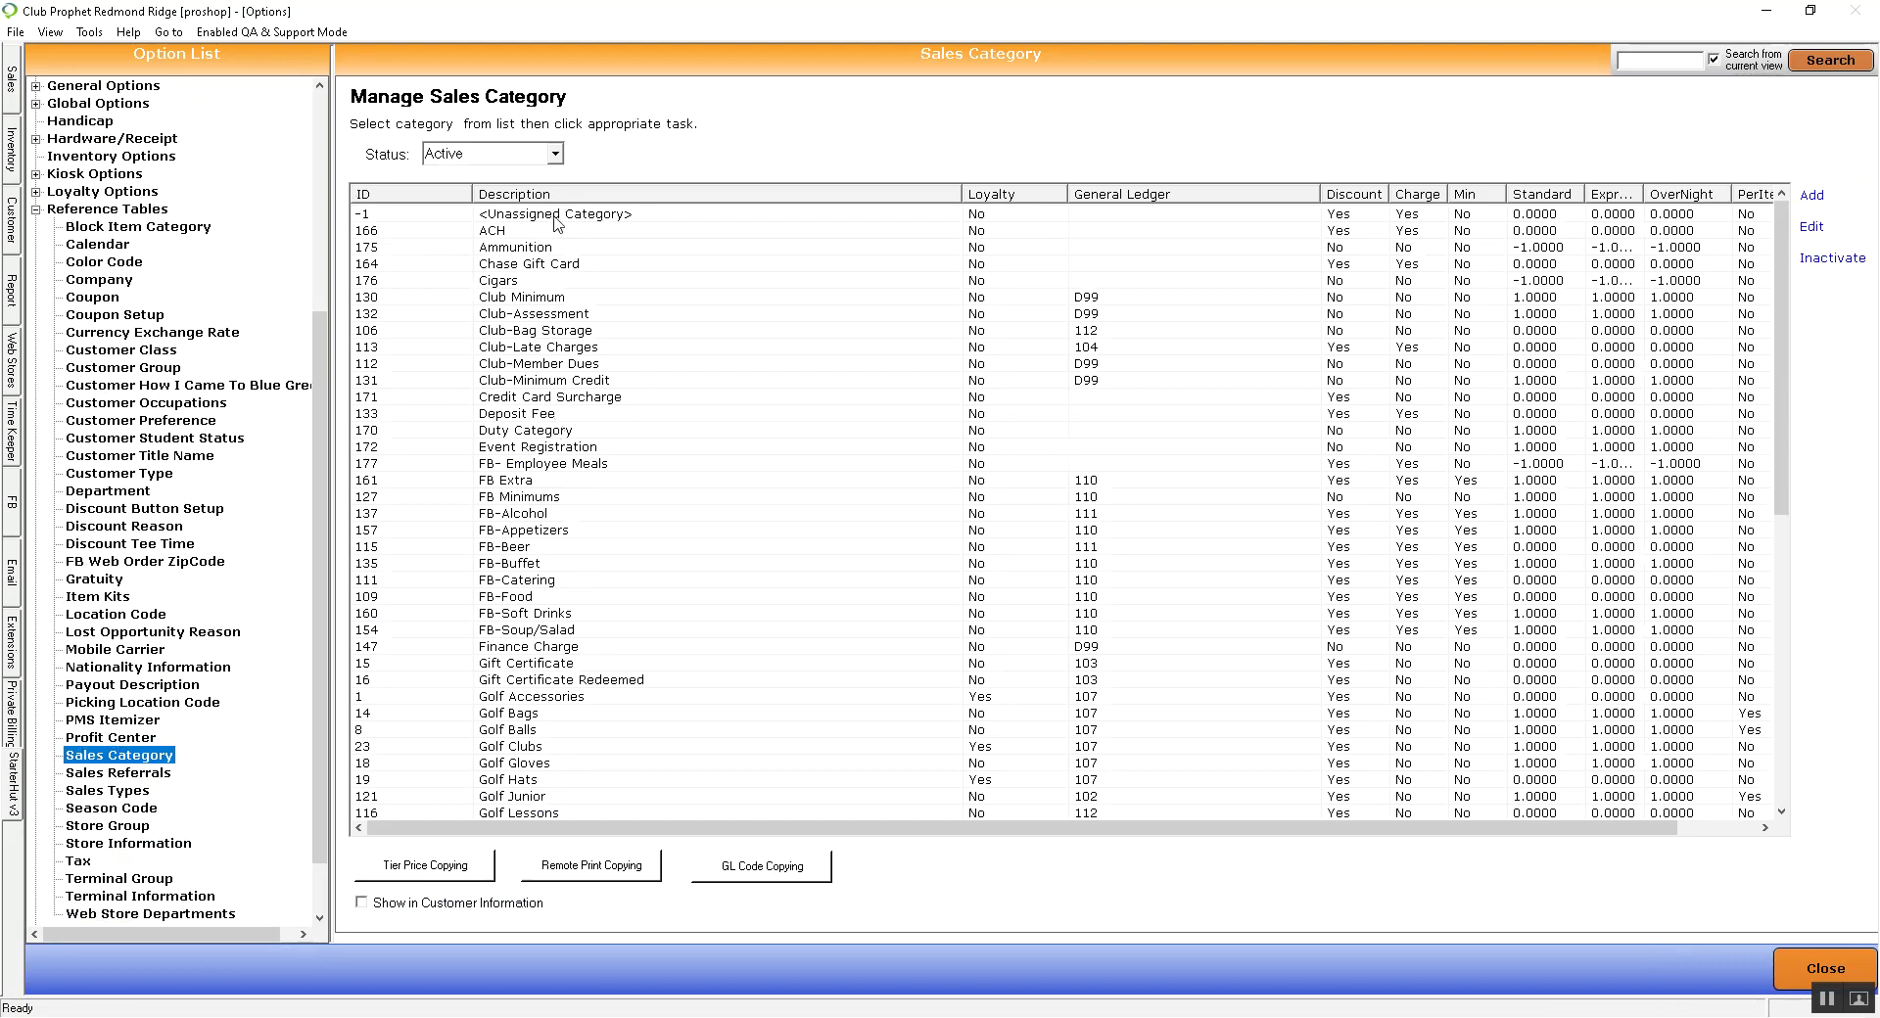
pyautogui.click(540, 251)
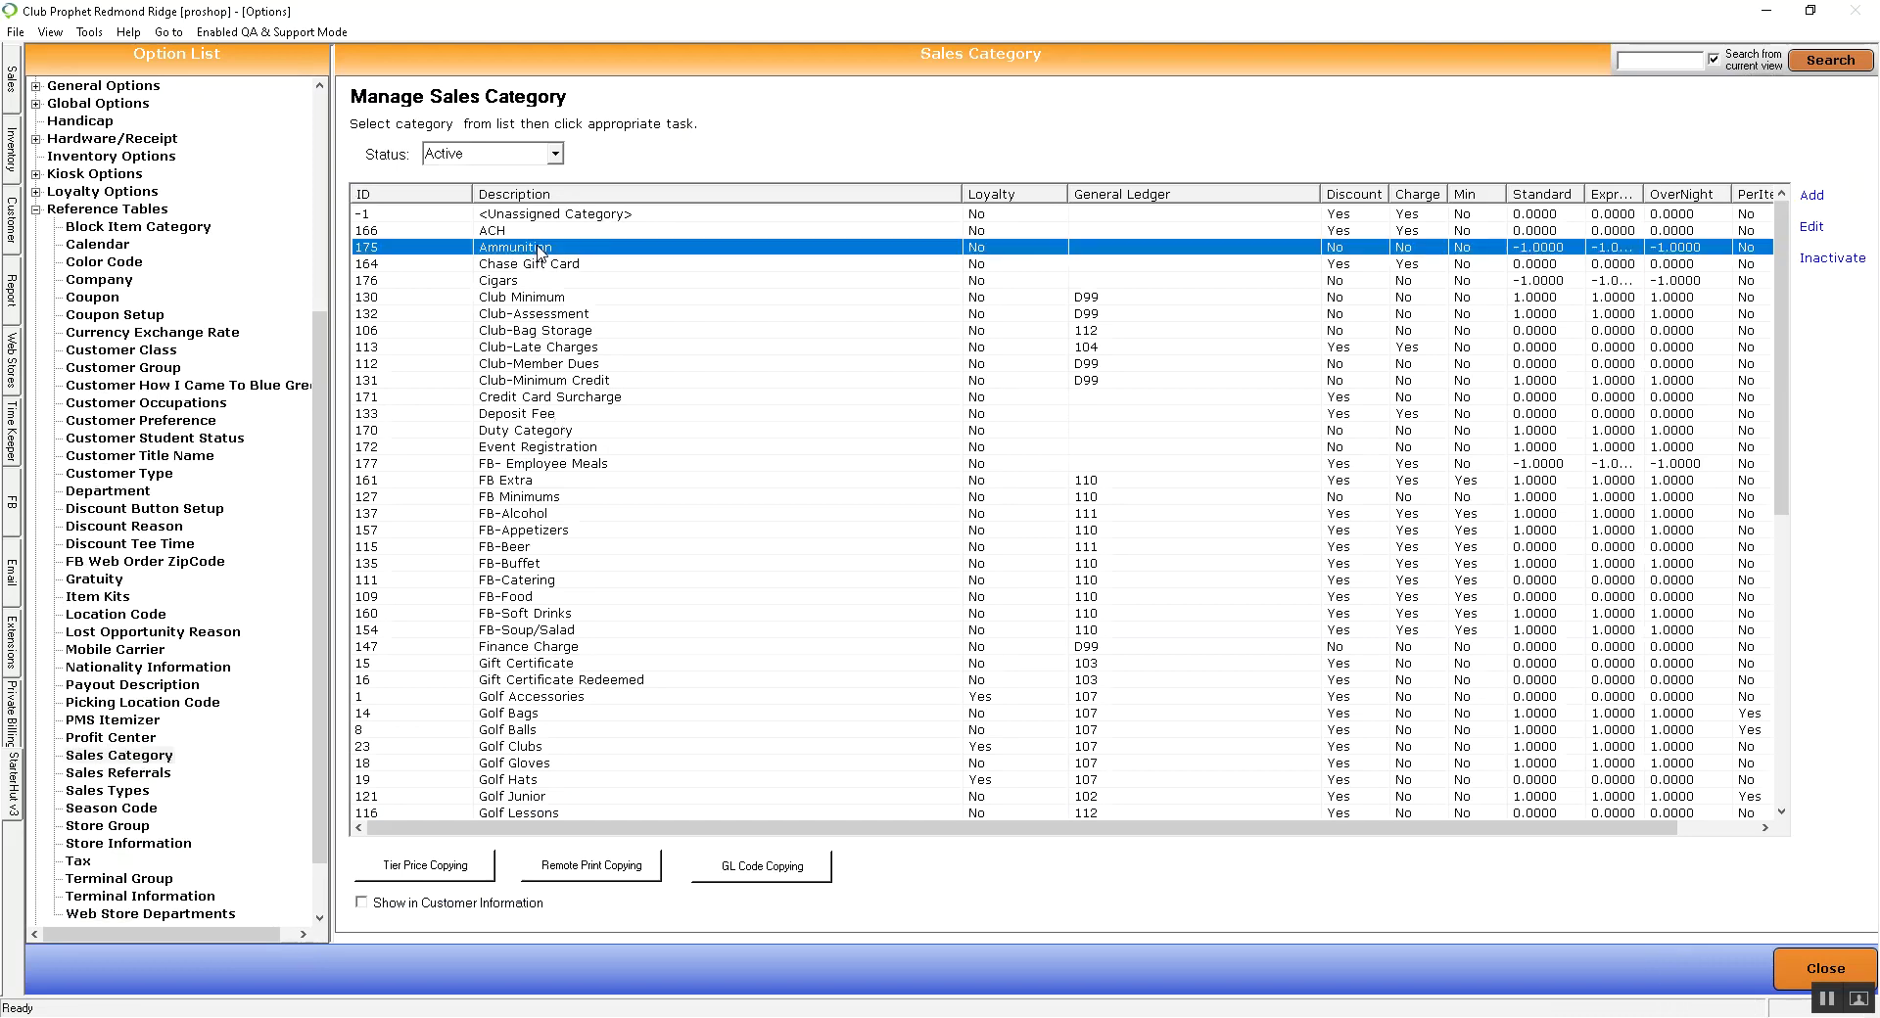
# Step: Edit Event Registration, assign it GL code 1001 Test, and view its Store GL Setup
pyautogui.doubleClick(557, 447)
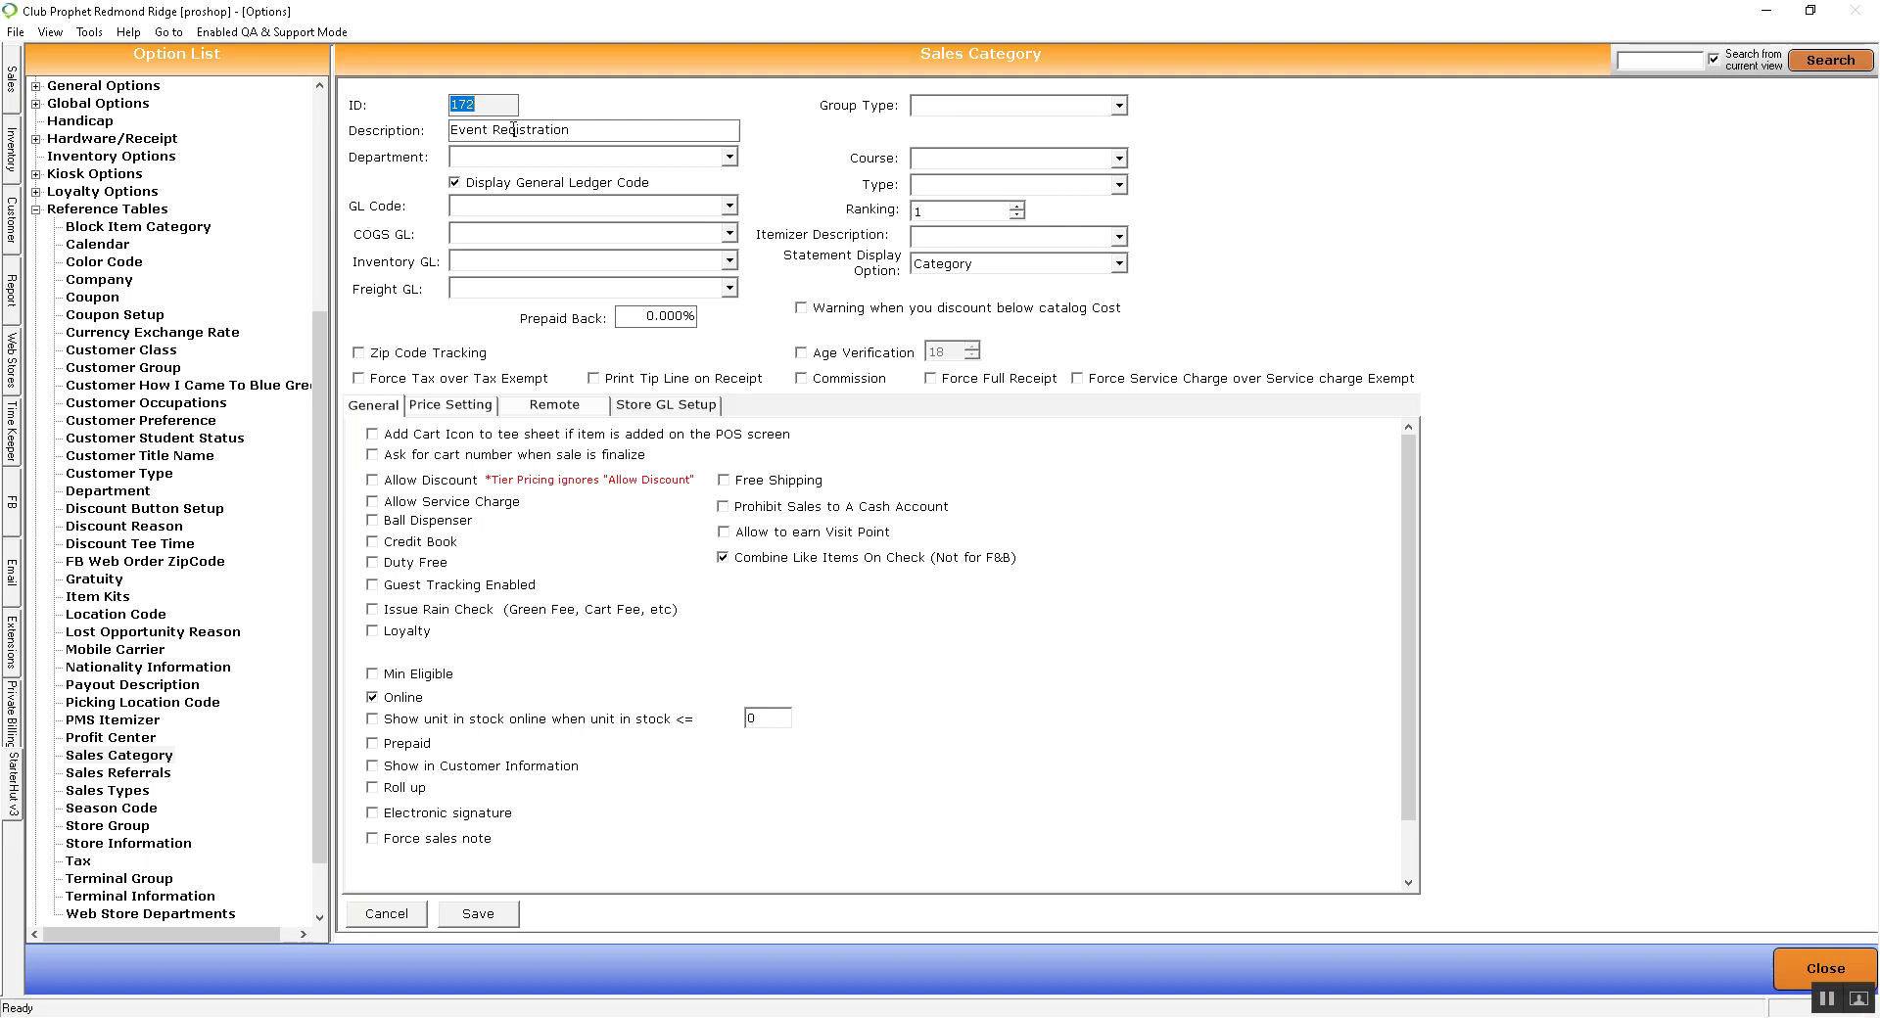
pyautogui.click(730, 206)
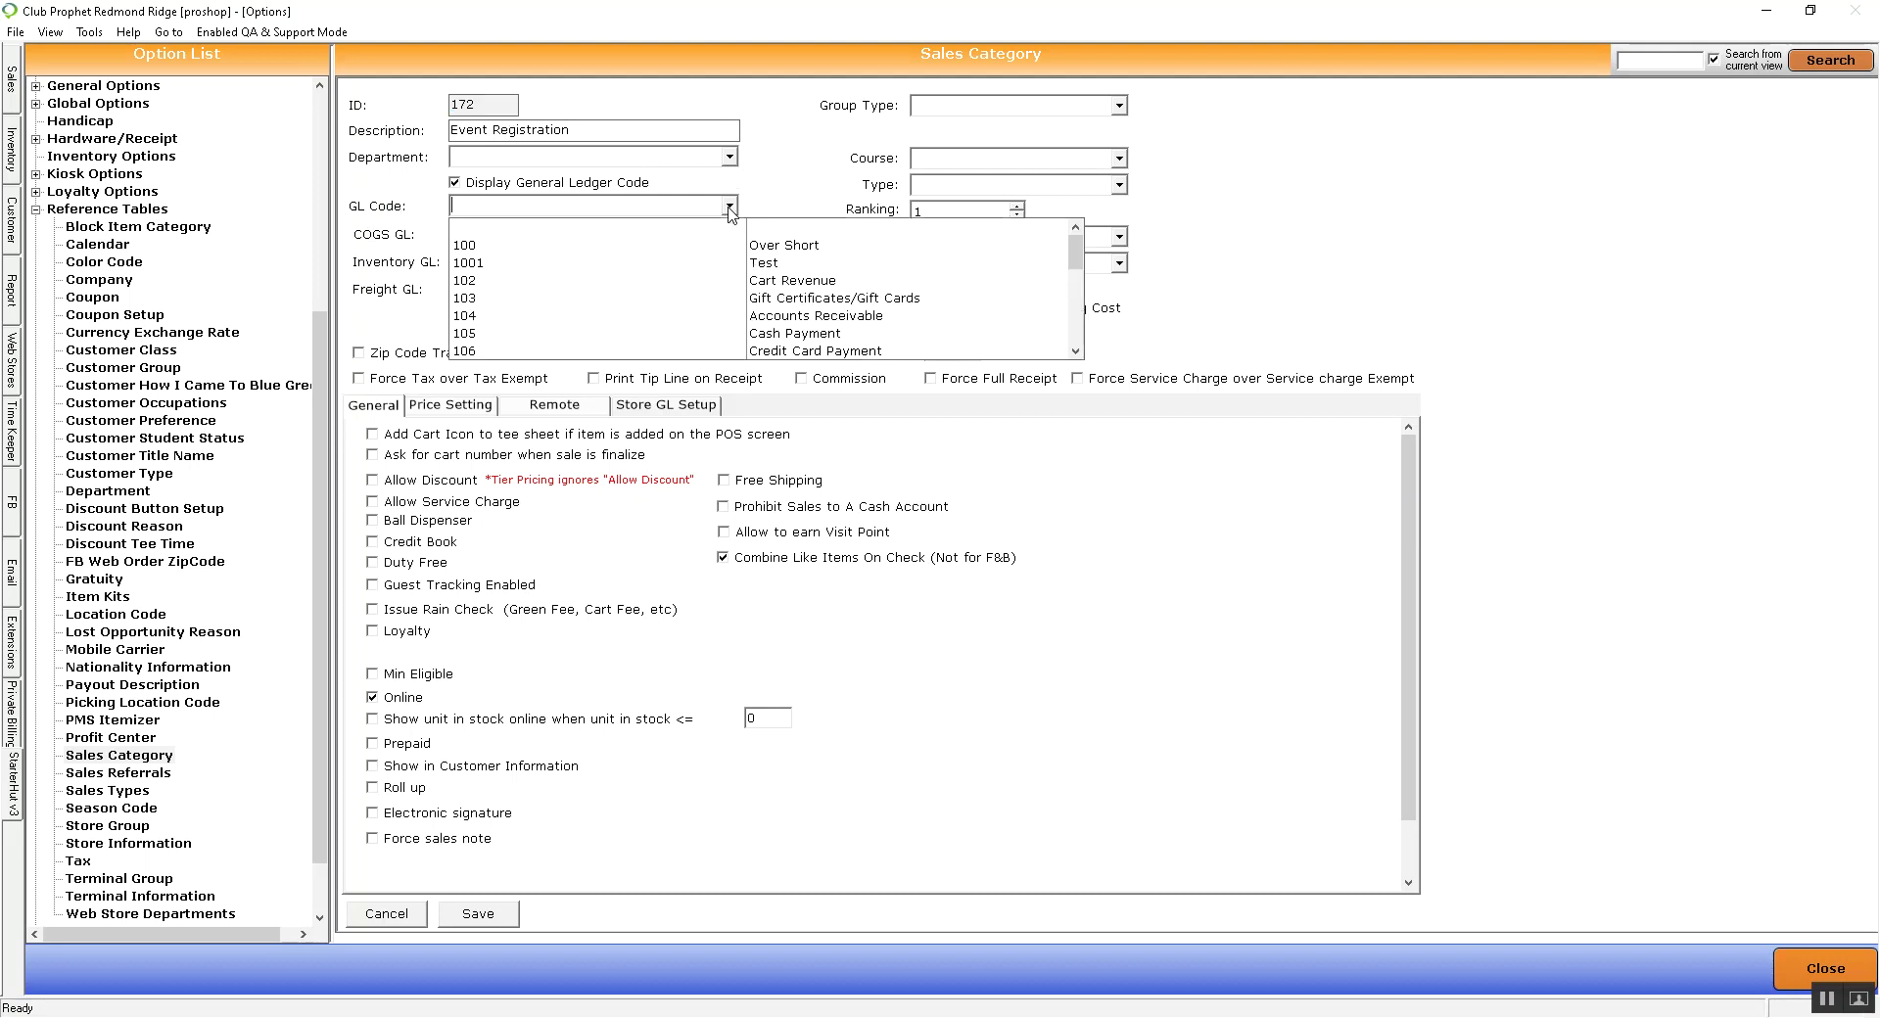
pyautogui.click(769, 264)
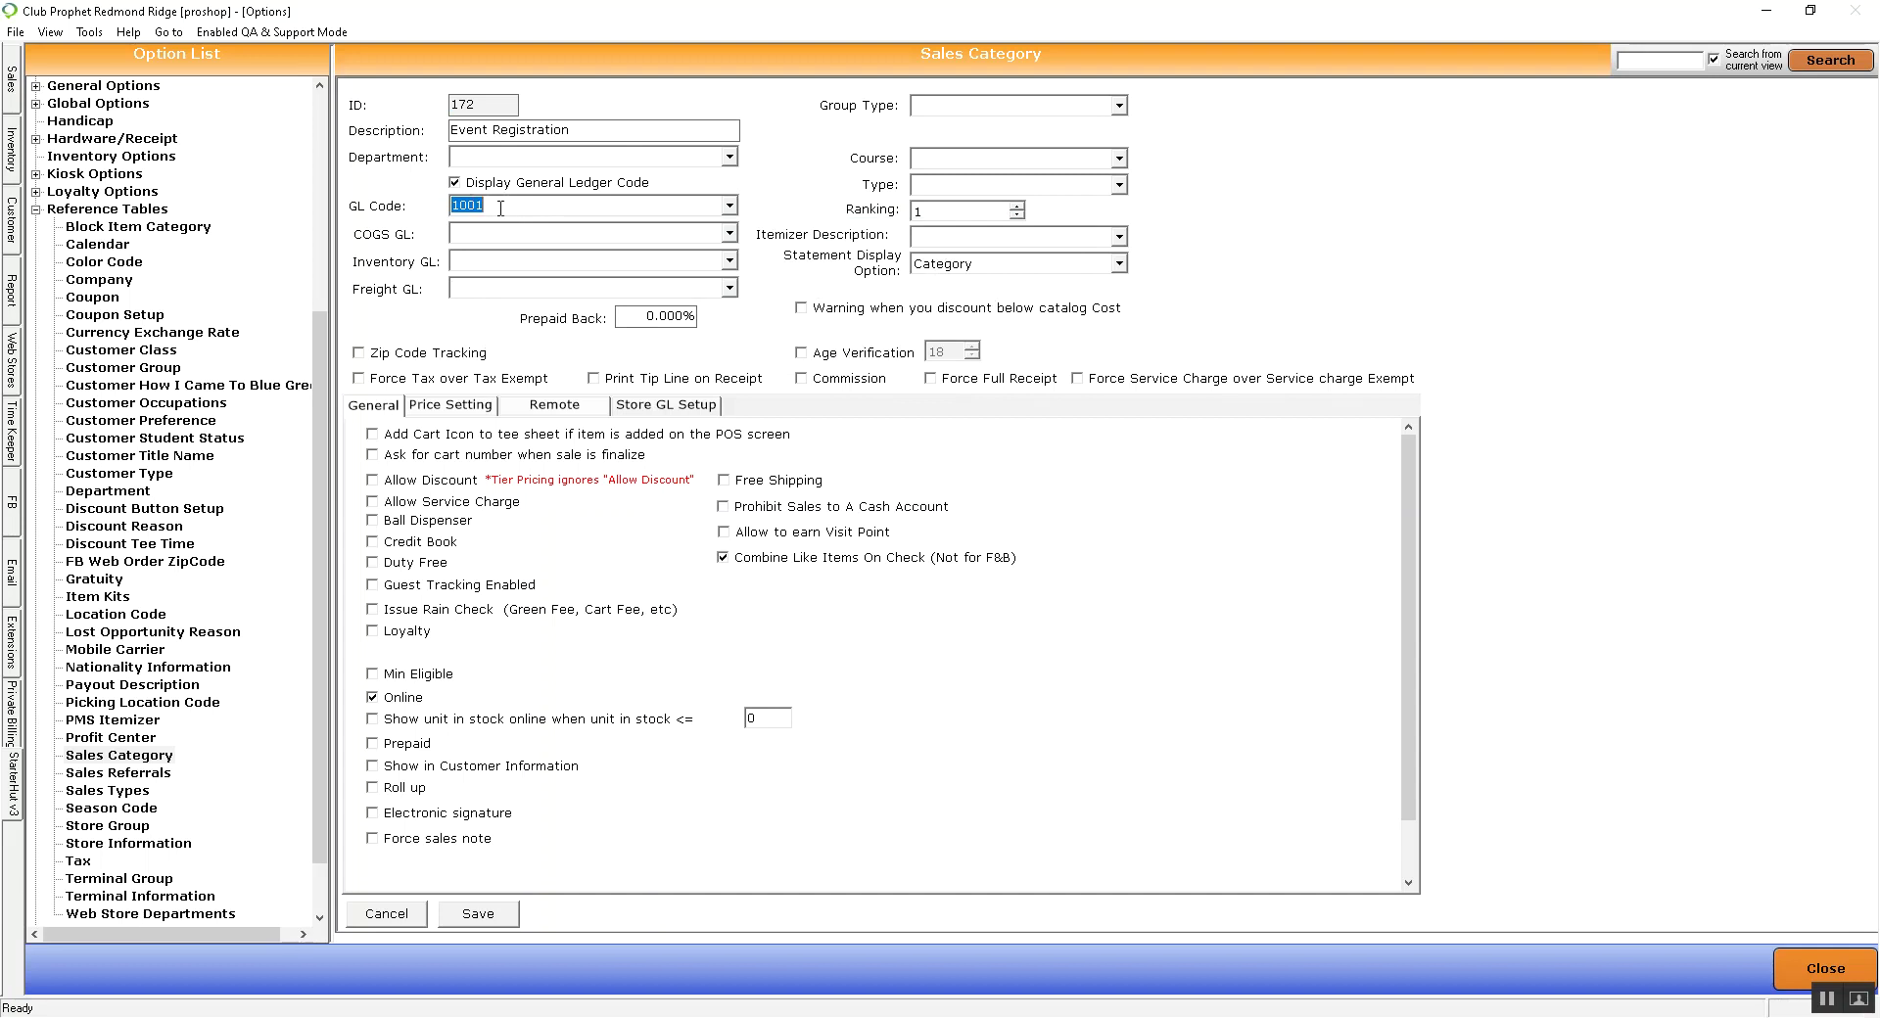
pyautogui.click(675, 411)
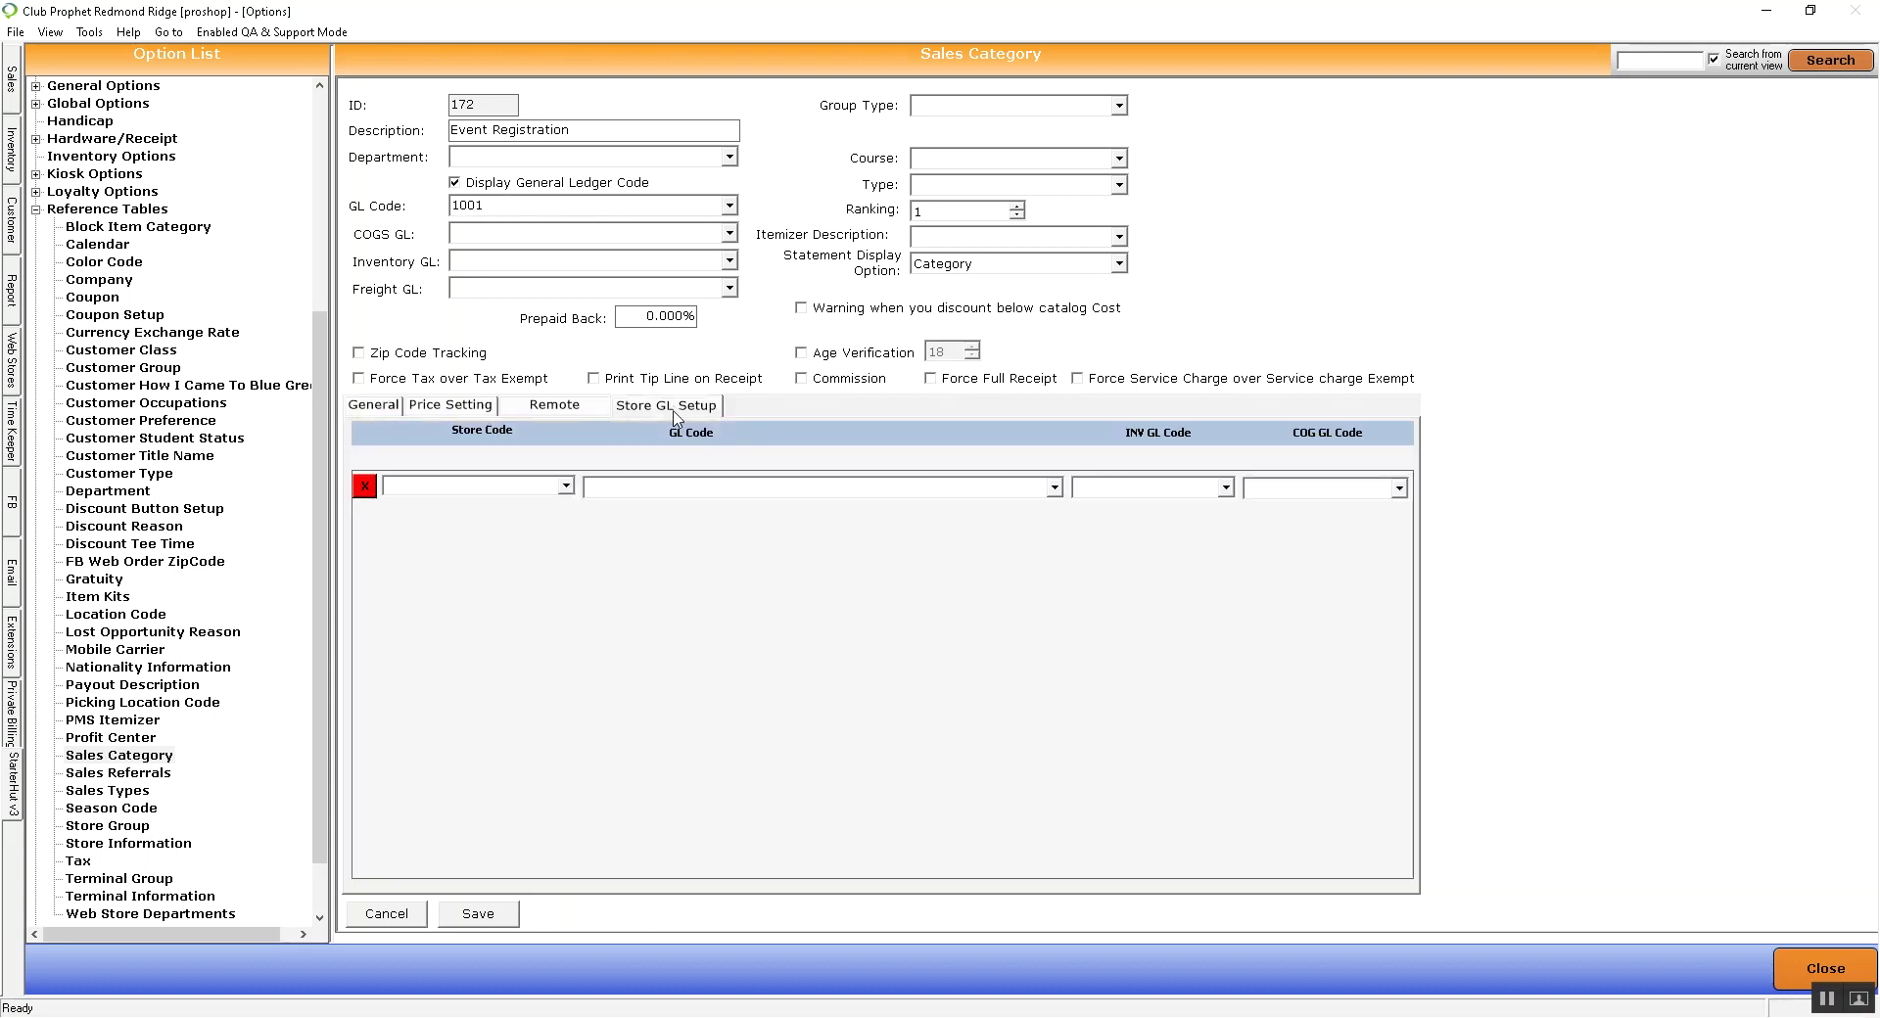
# Step: Add a New Castle row to the store GL setup, then delete it again
pyautogui.click(567, 488)
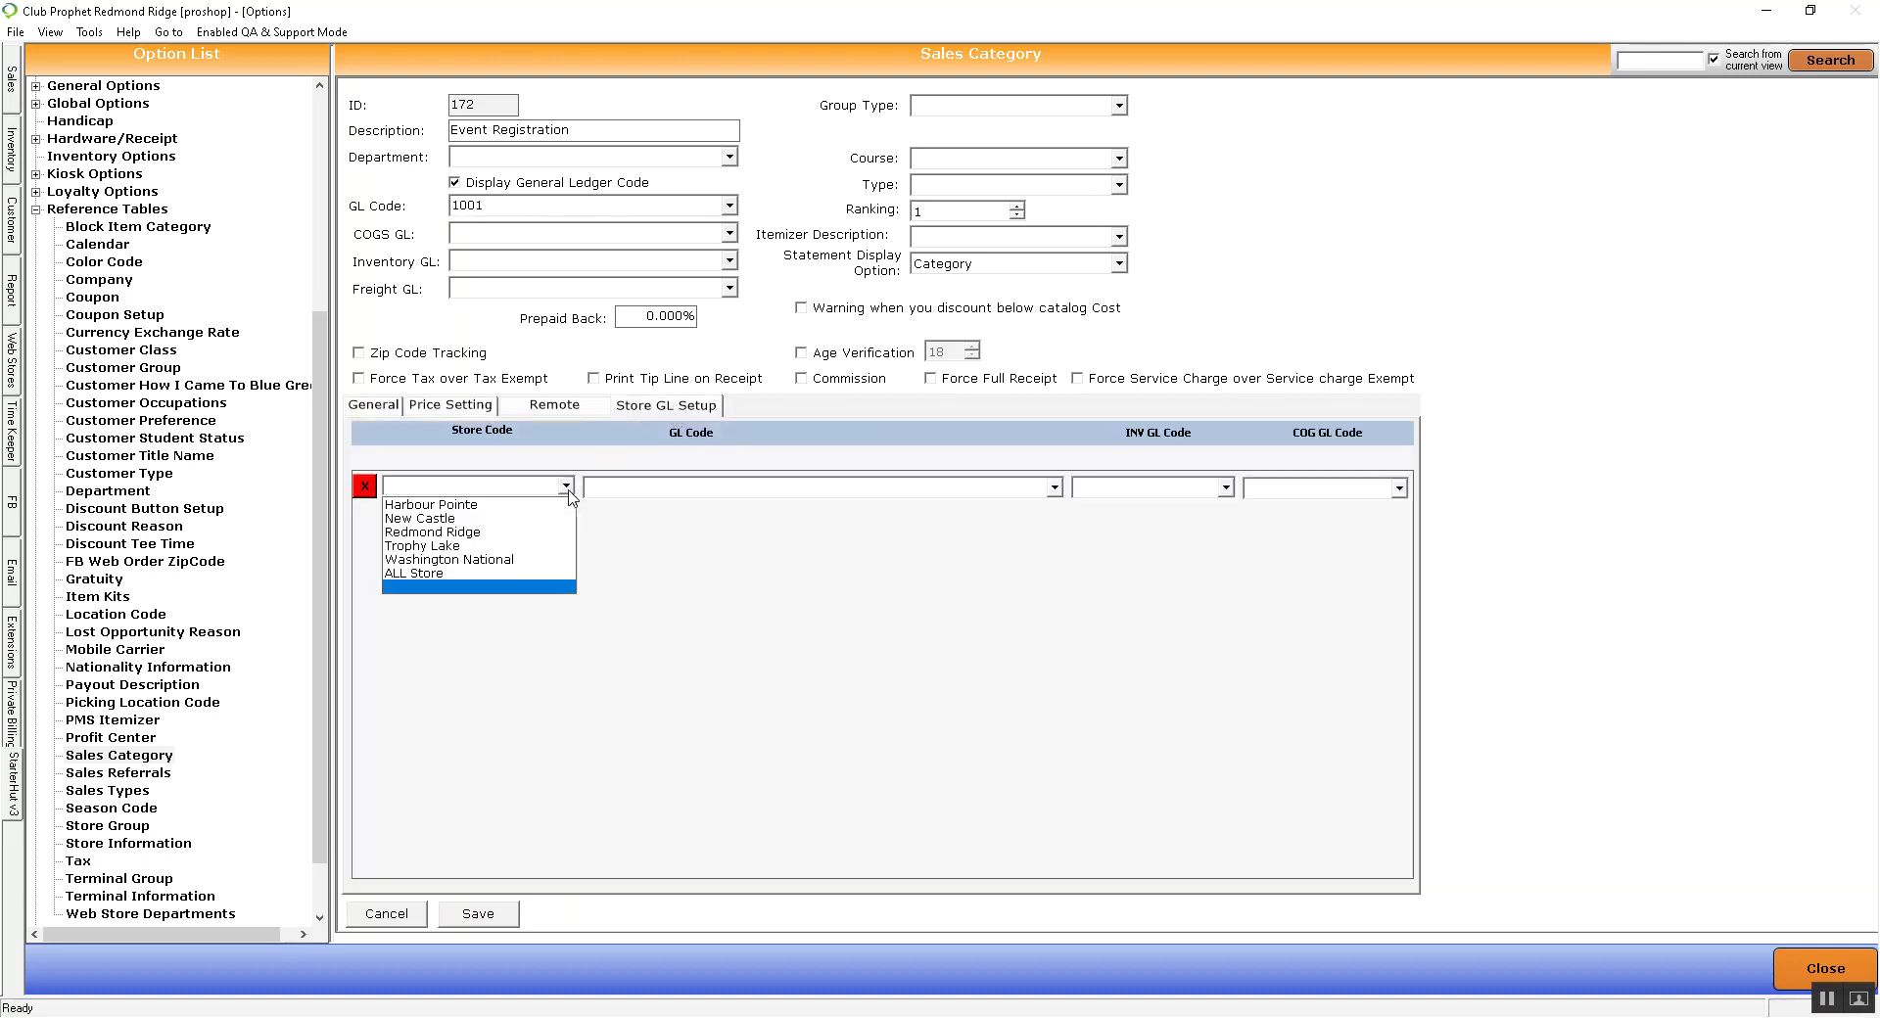
pyautogui.click(558, 519)
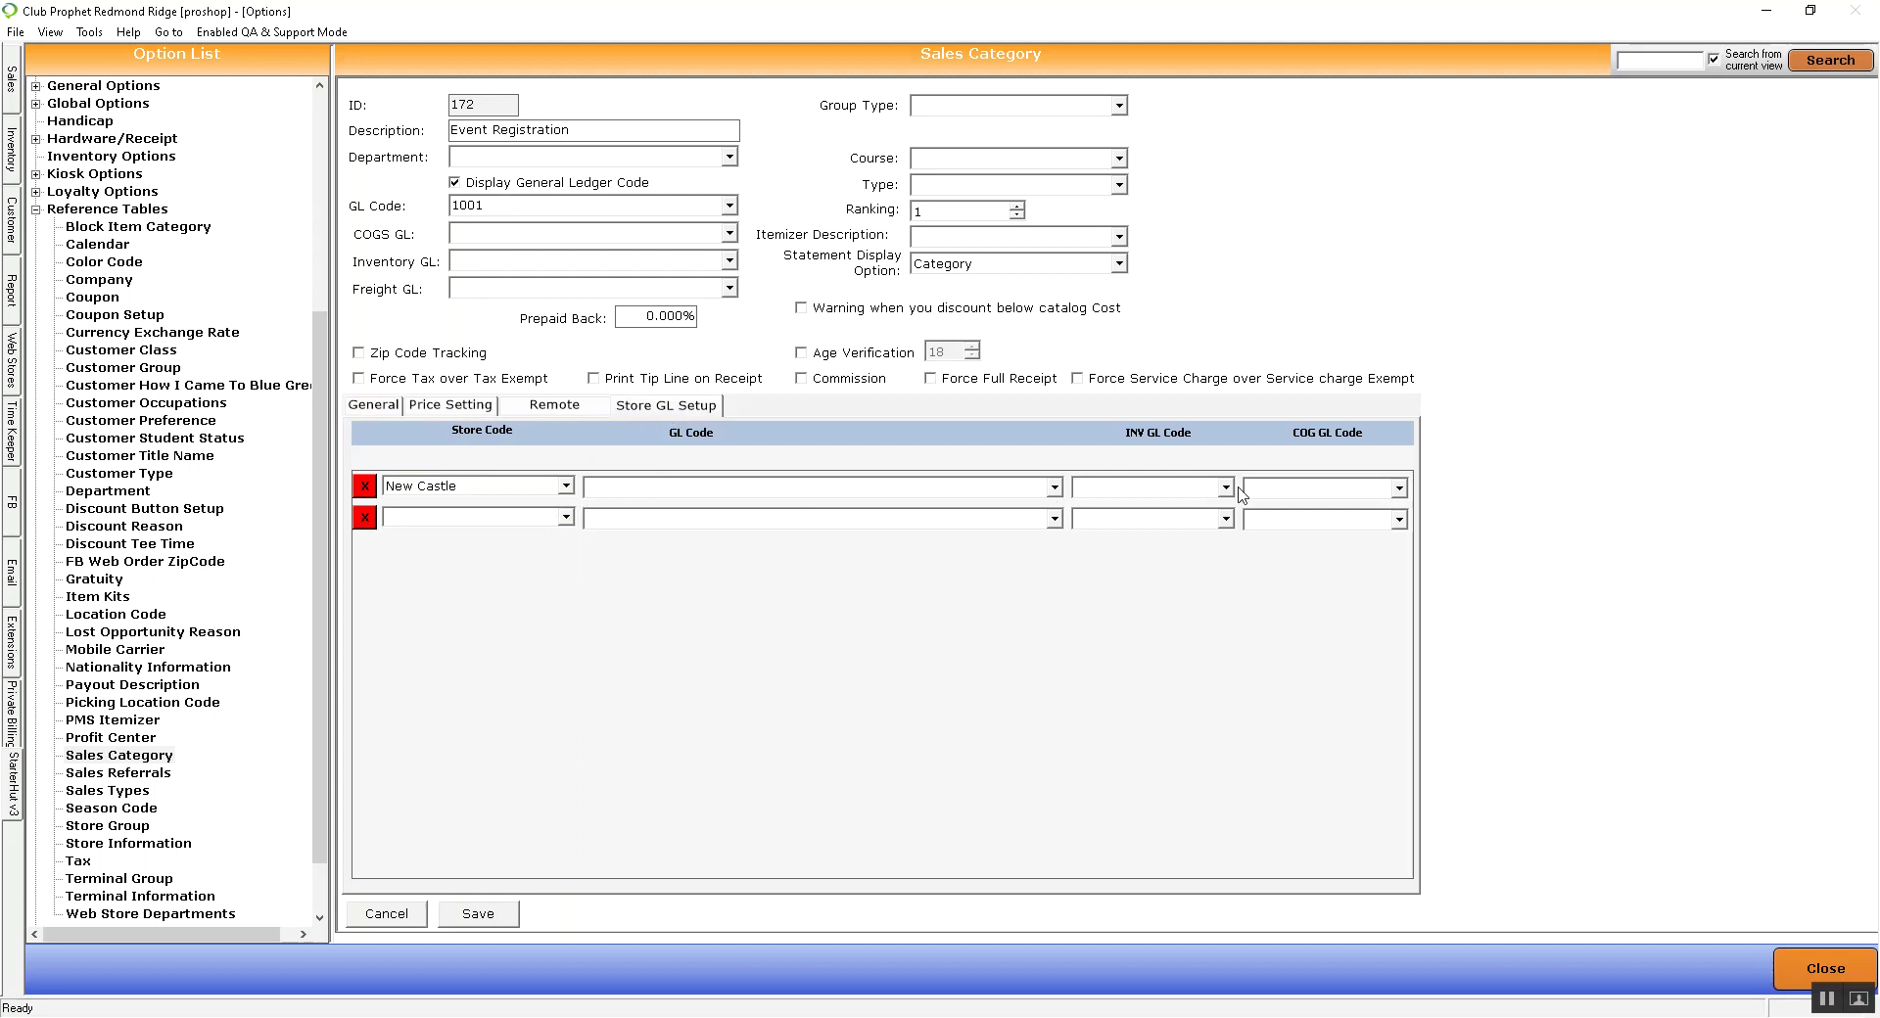
pyautogui.click(1055, 488)
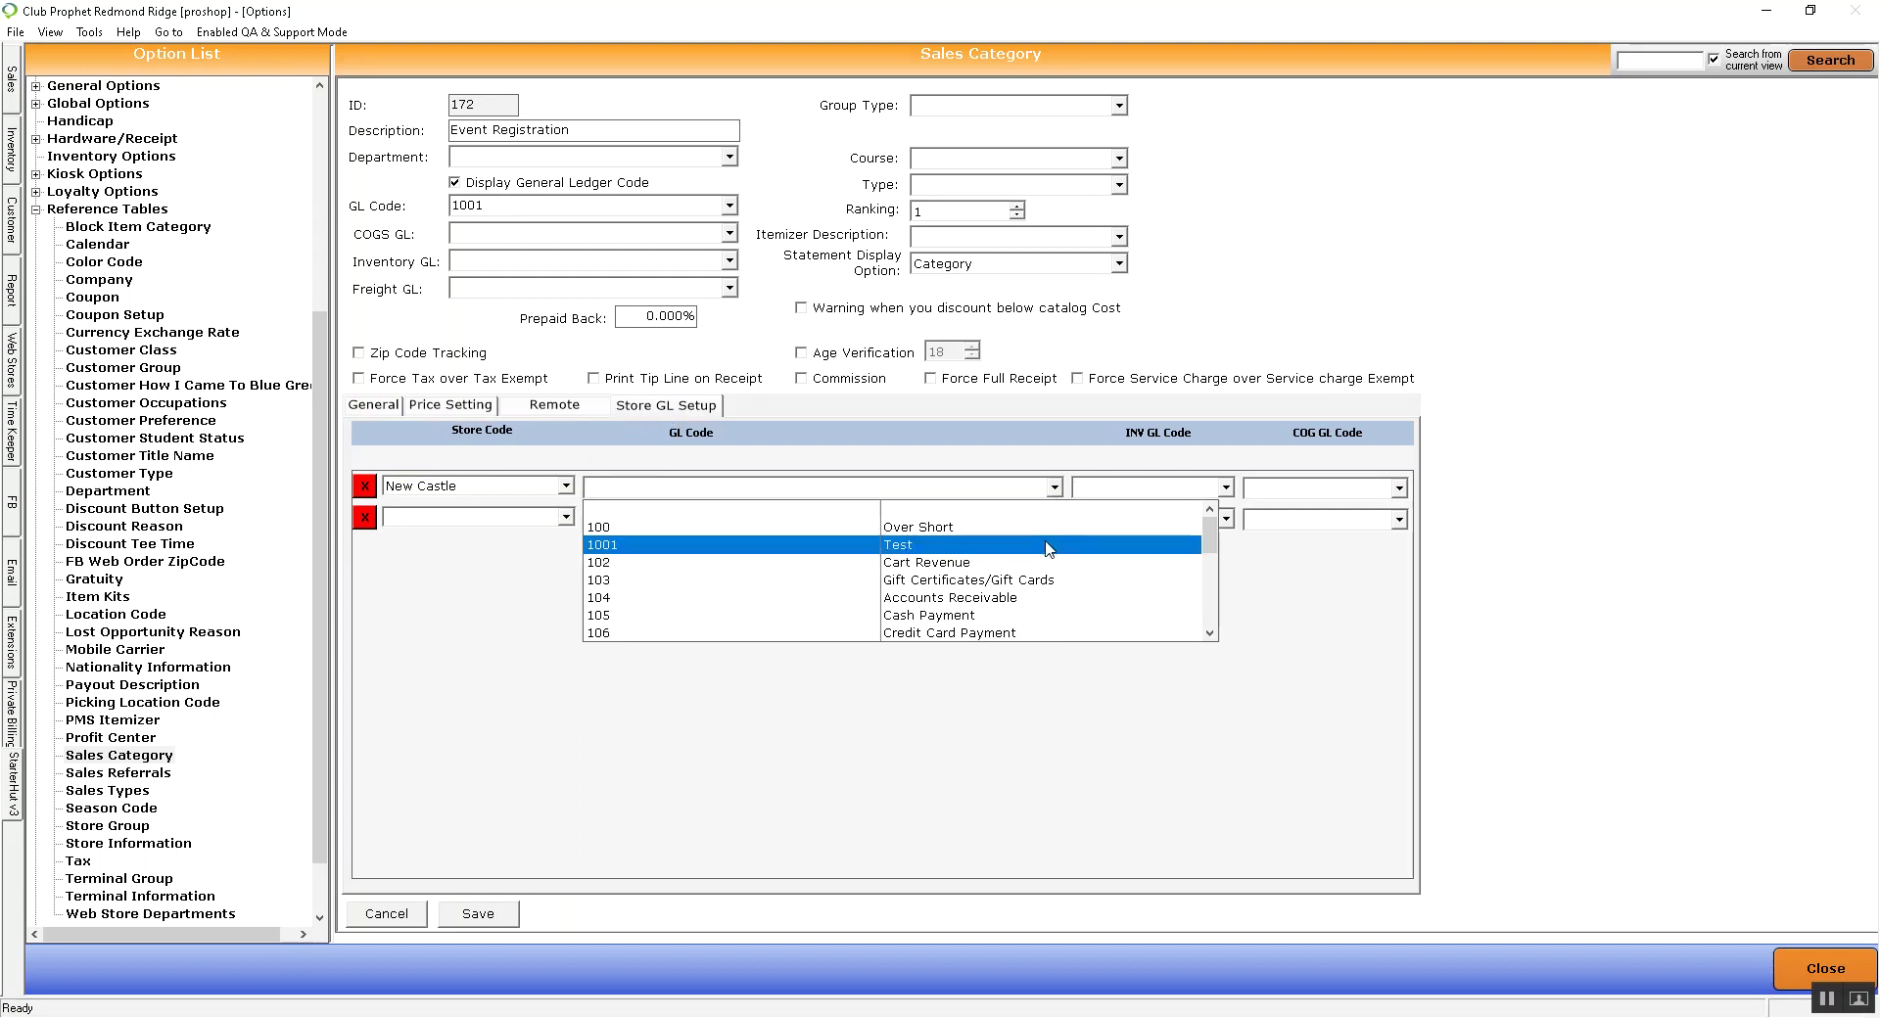
pyautogui.click(1232, 333)
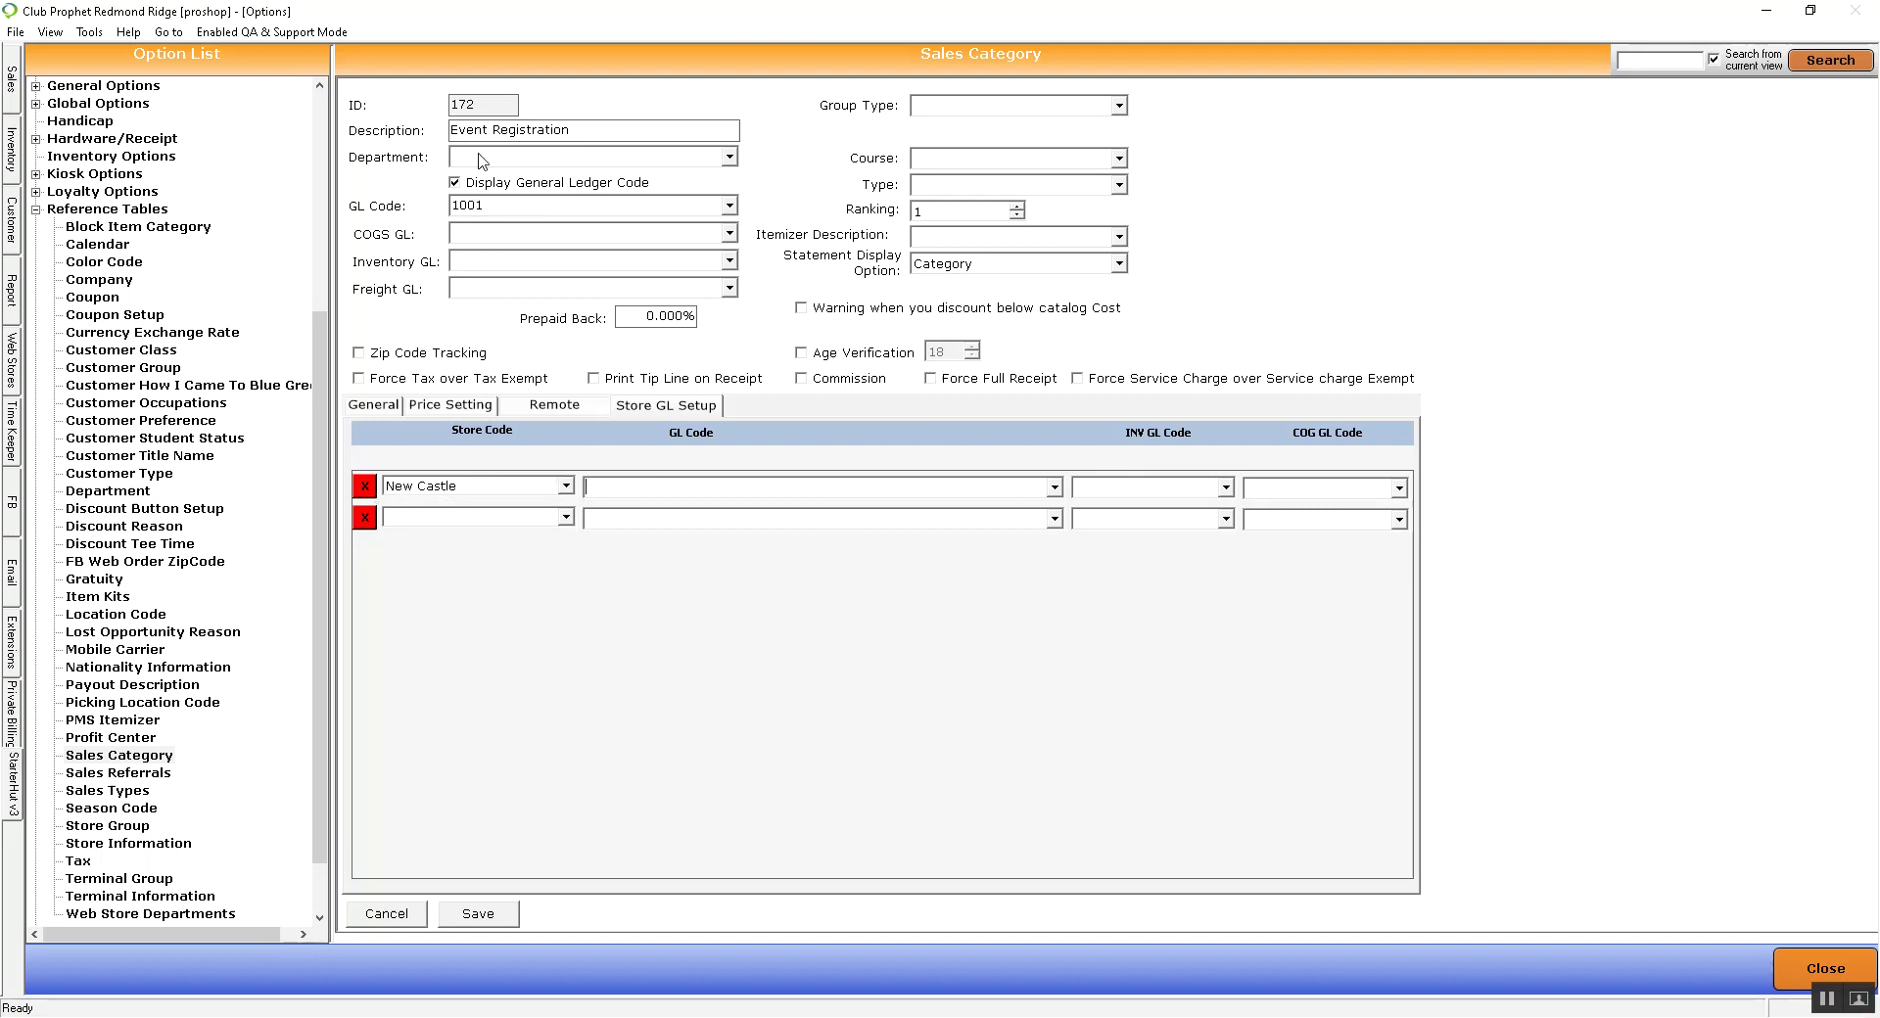
pyautogui.click(365, 486)
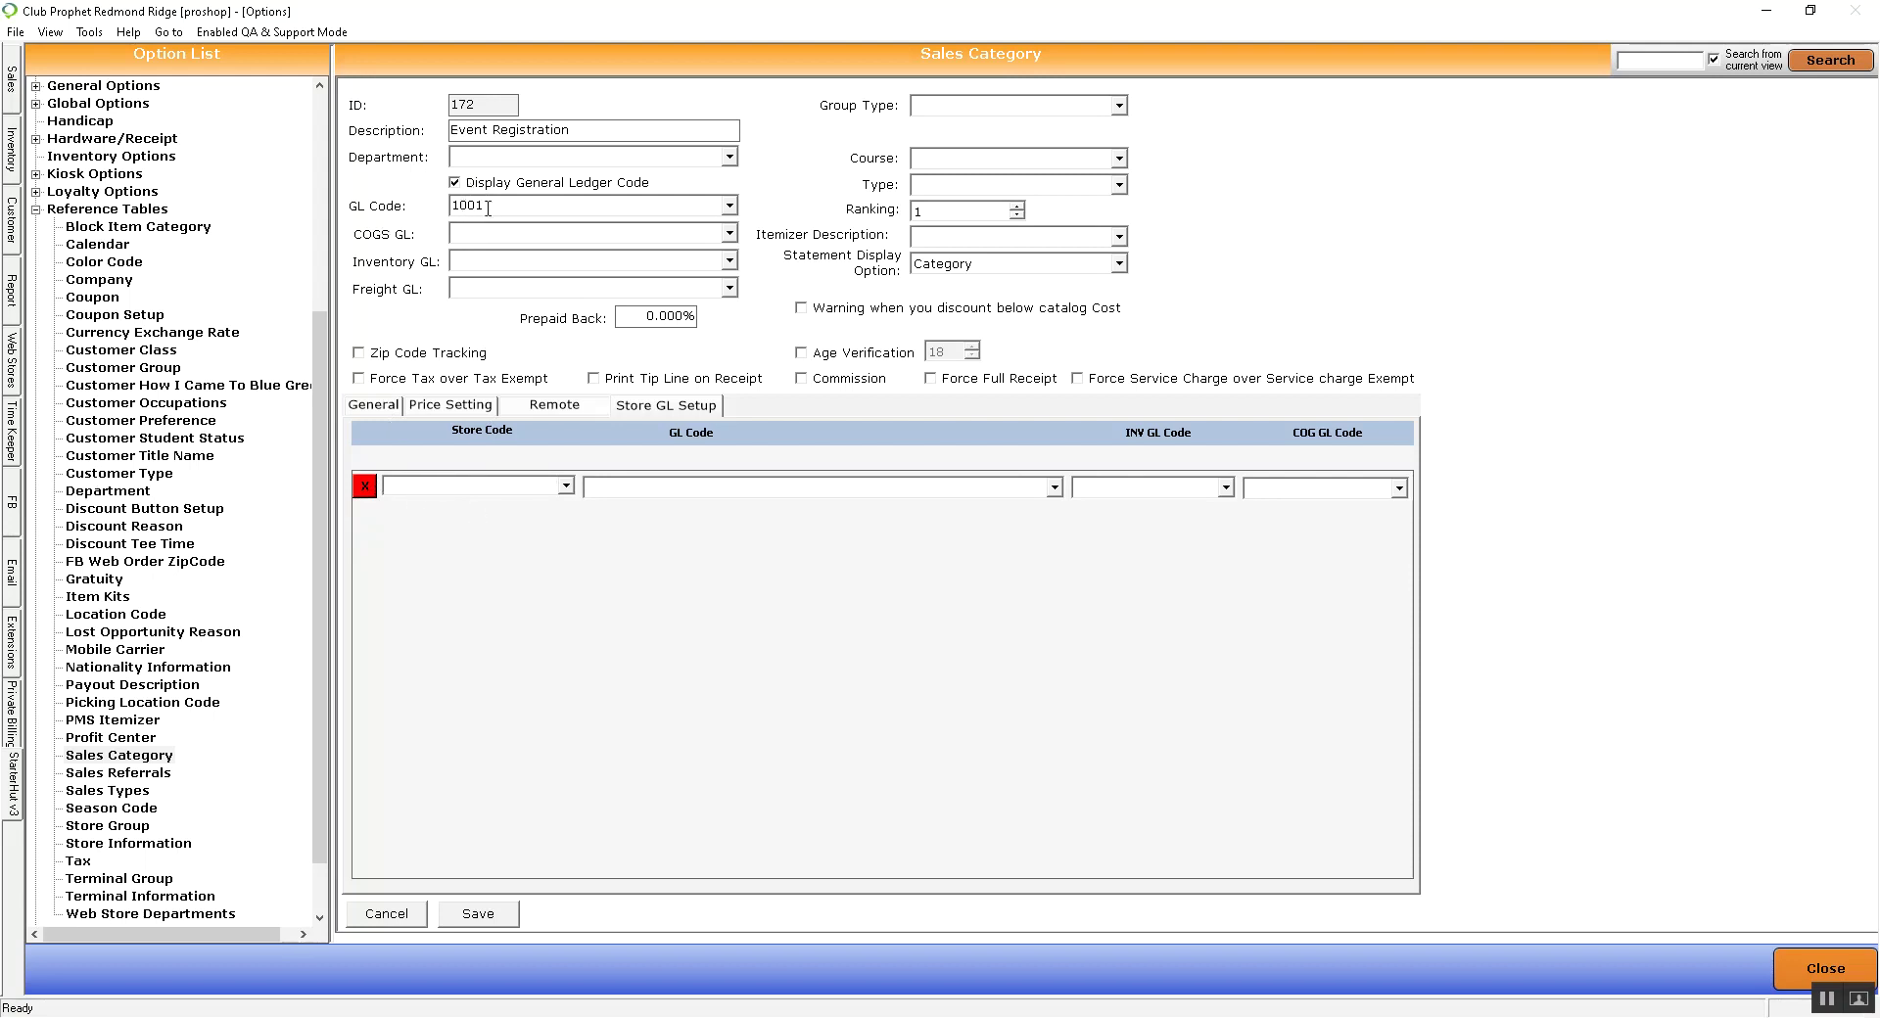
# Step: Keep GL code 1001 for Event Registration and save the category
pyautogui.click(730, 205)
pyautogui.click(735, 210)
pyautogui.click(466, 921)
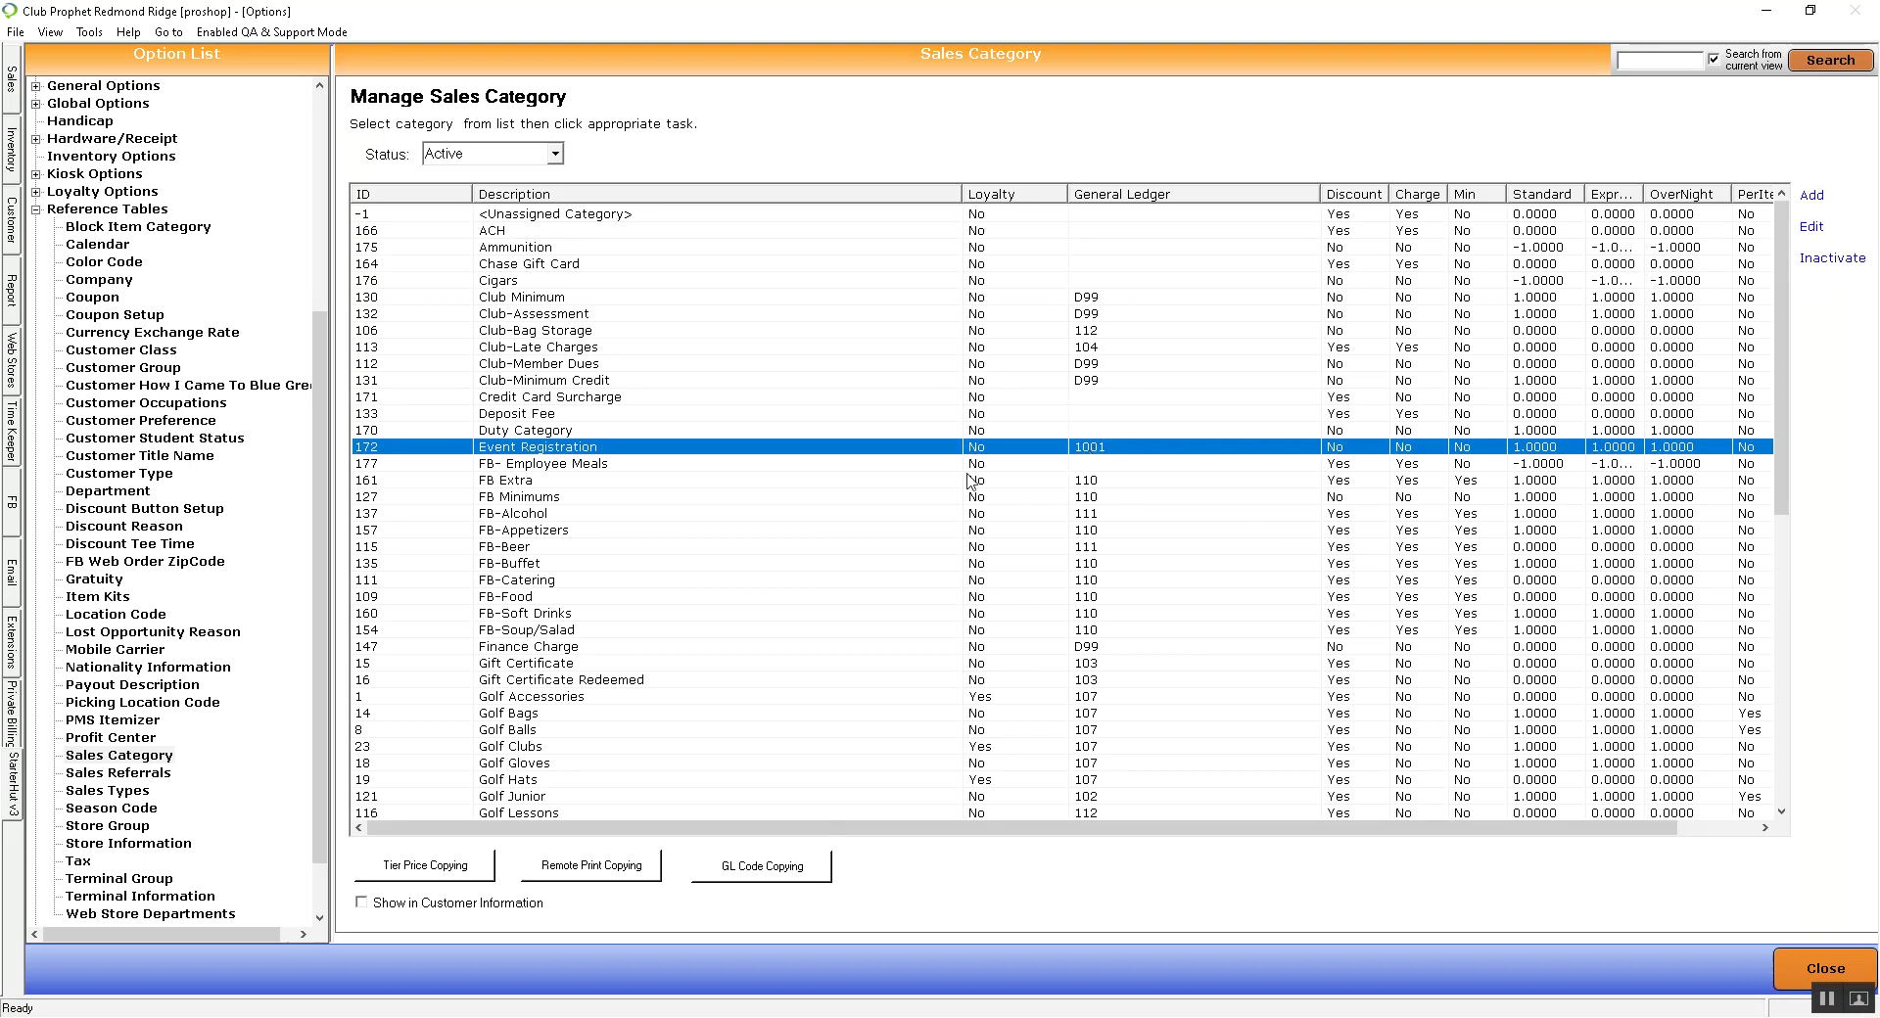
# Step: Start a GL Code Copying with Event Registration as the source category
pyautogui.click(761, 875)
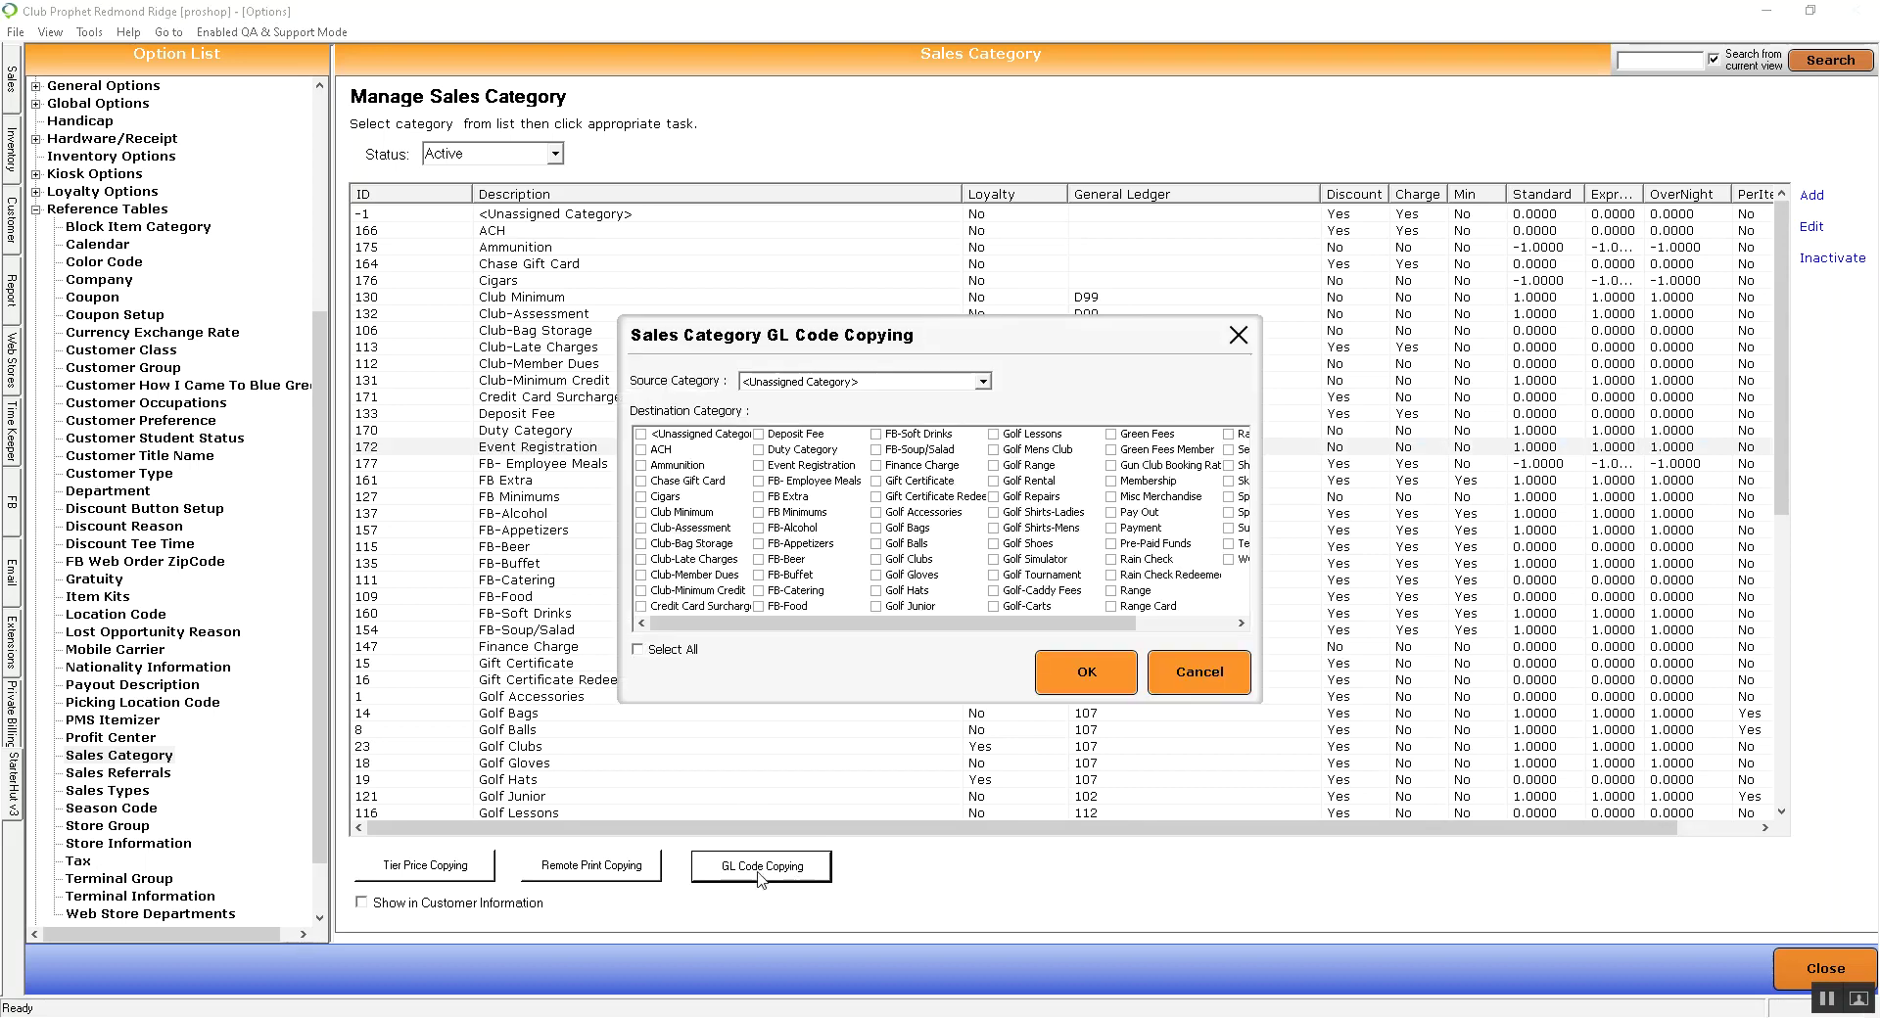
pyautogui.click(839, 381)
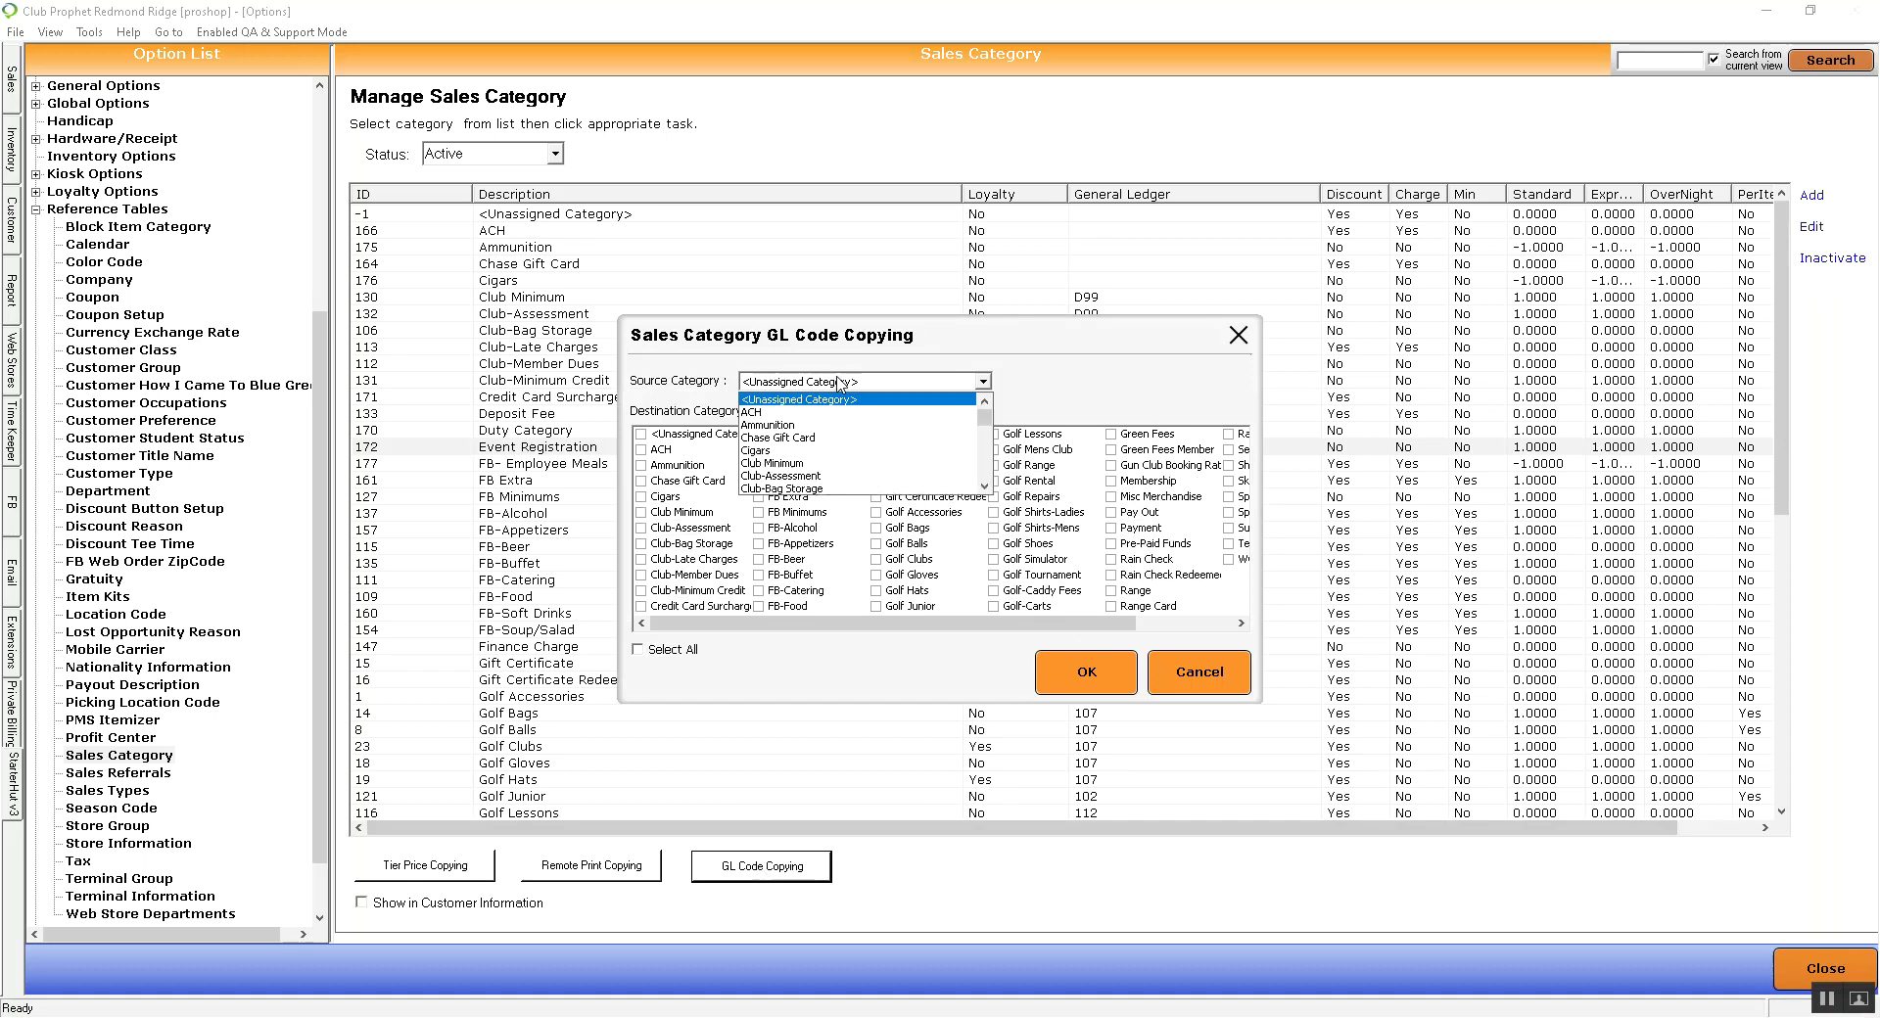
pyautogui.scroll(-1, 839, 468)
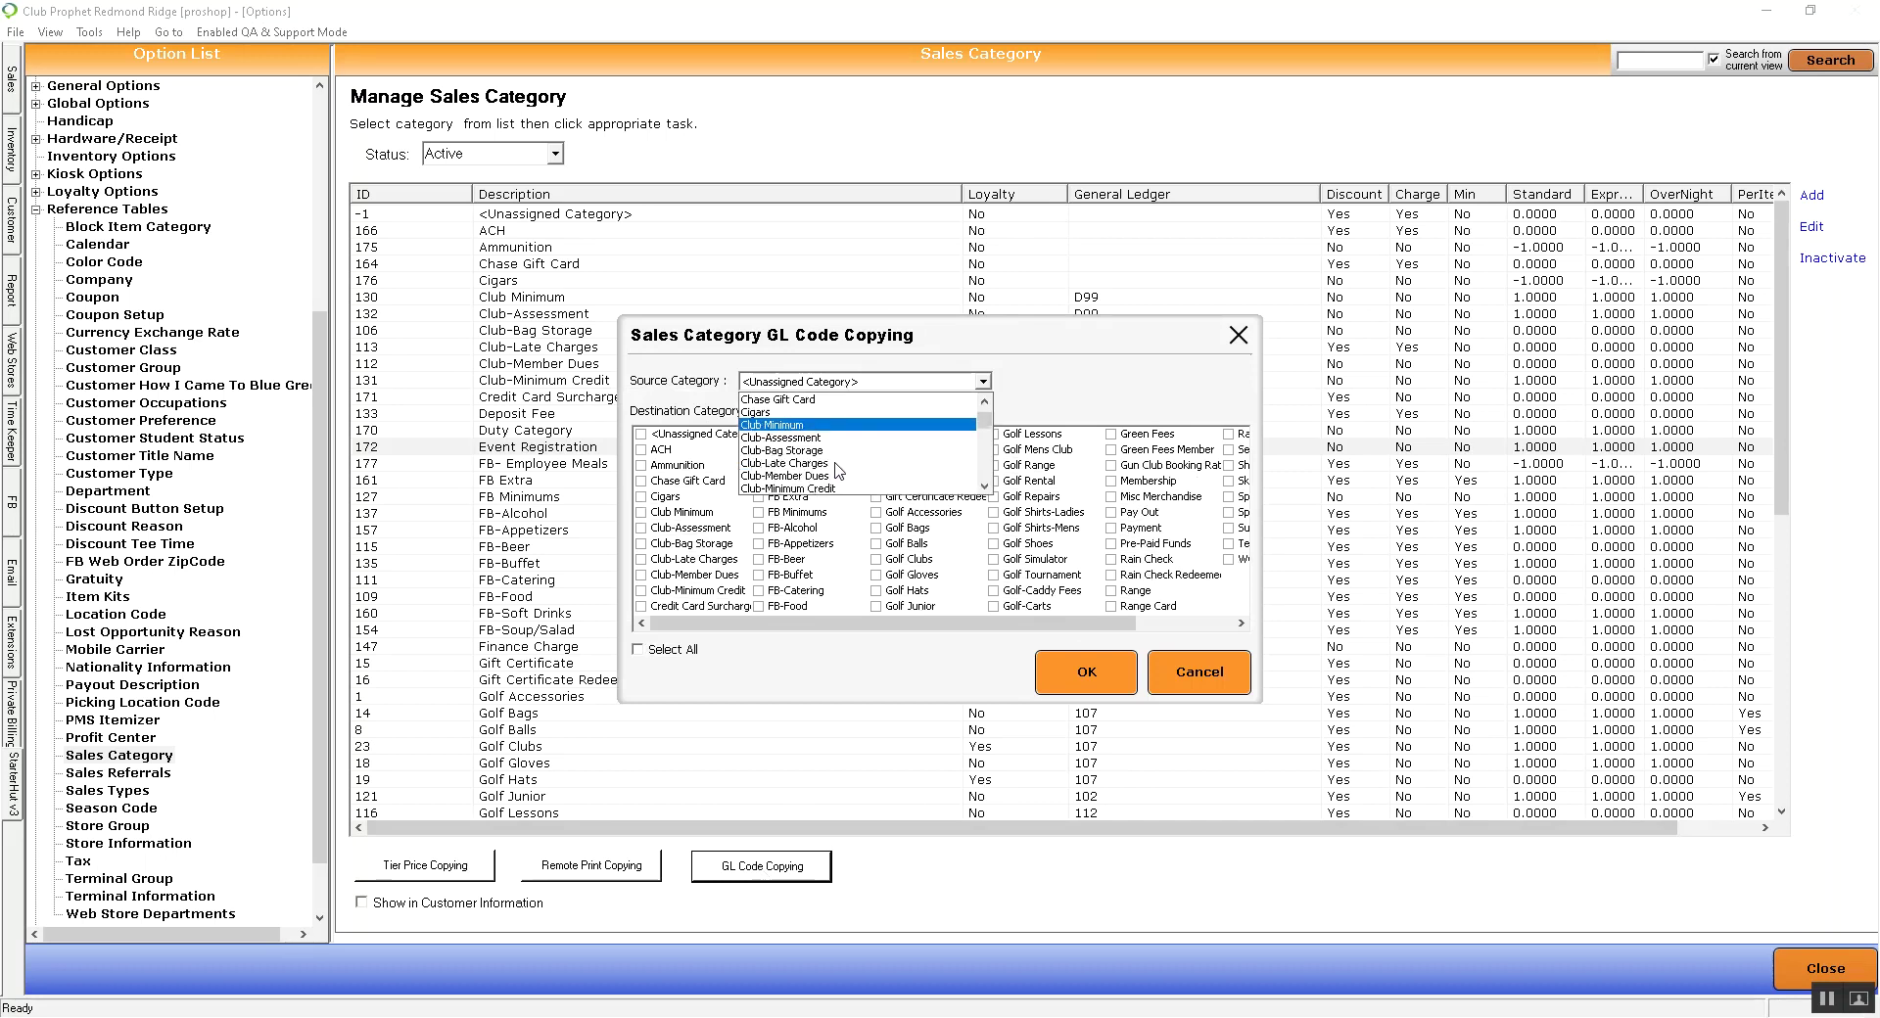
pyautogui.scroll(-2, 840, 471)
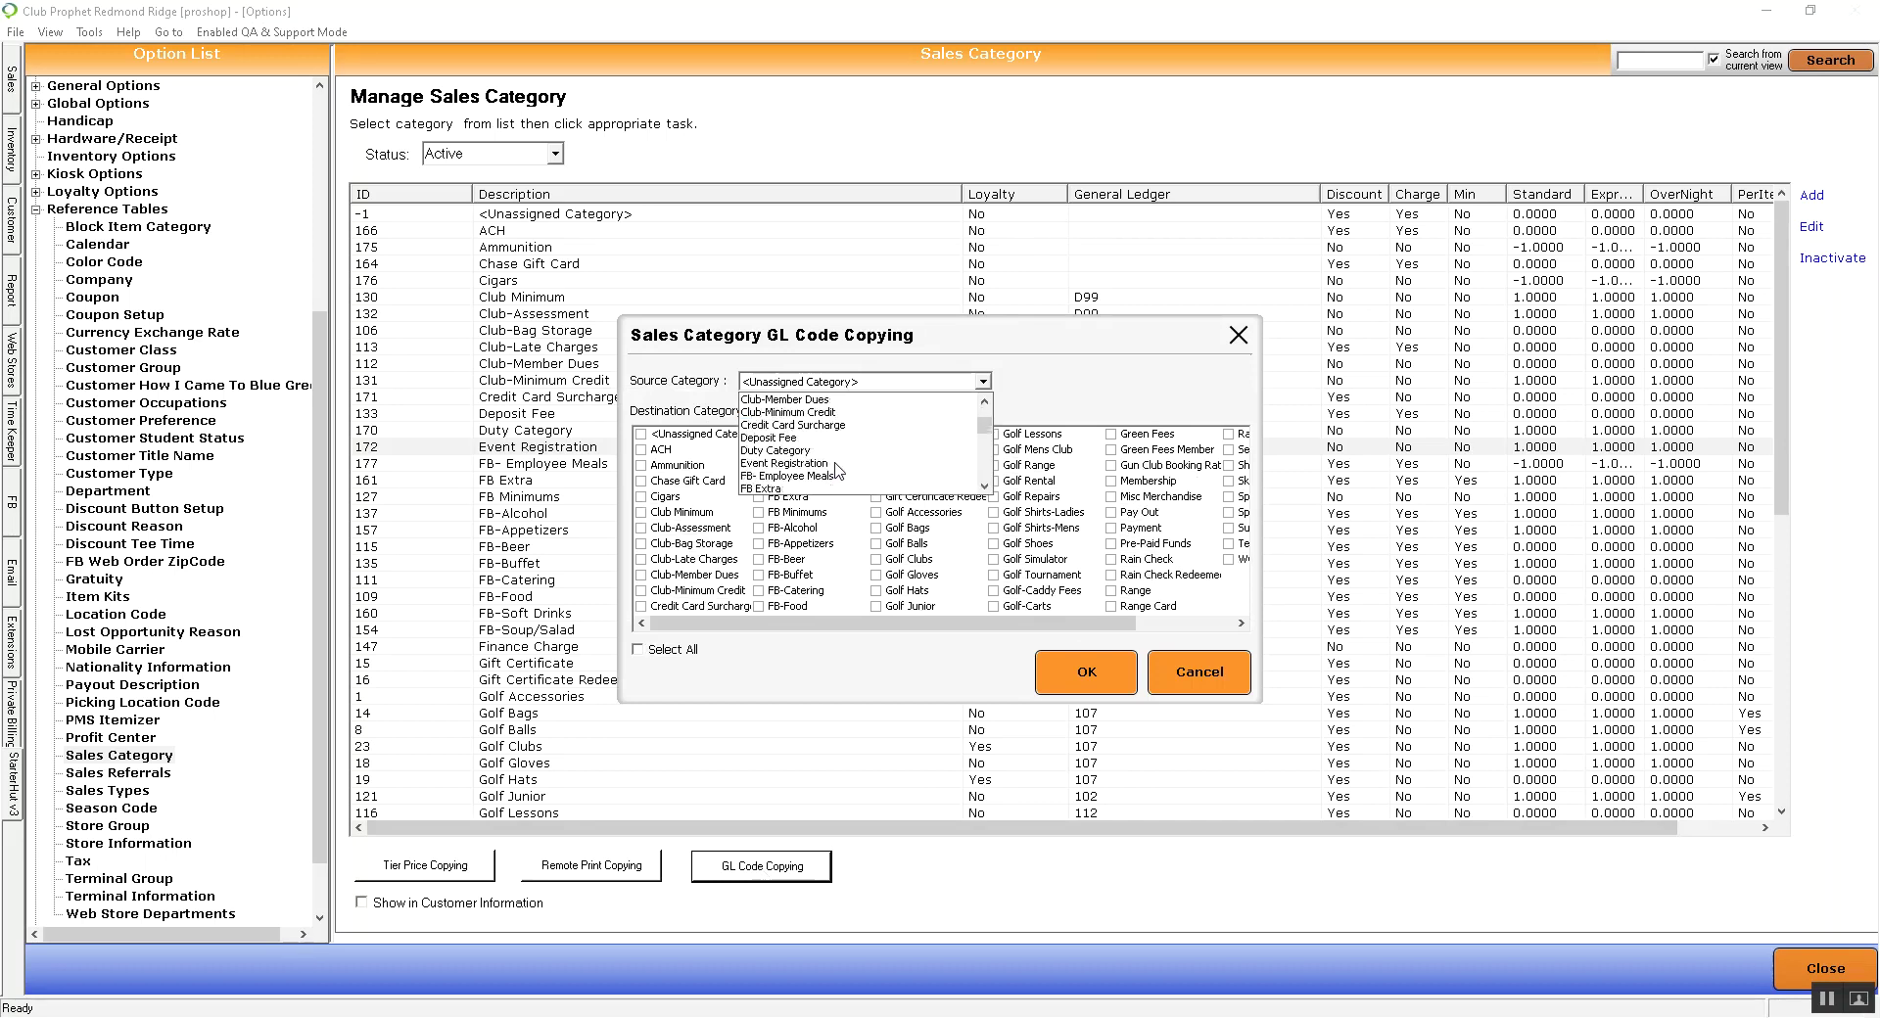
pyautogui.scroll(-1, 837, 471)
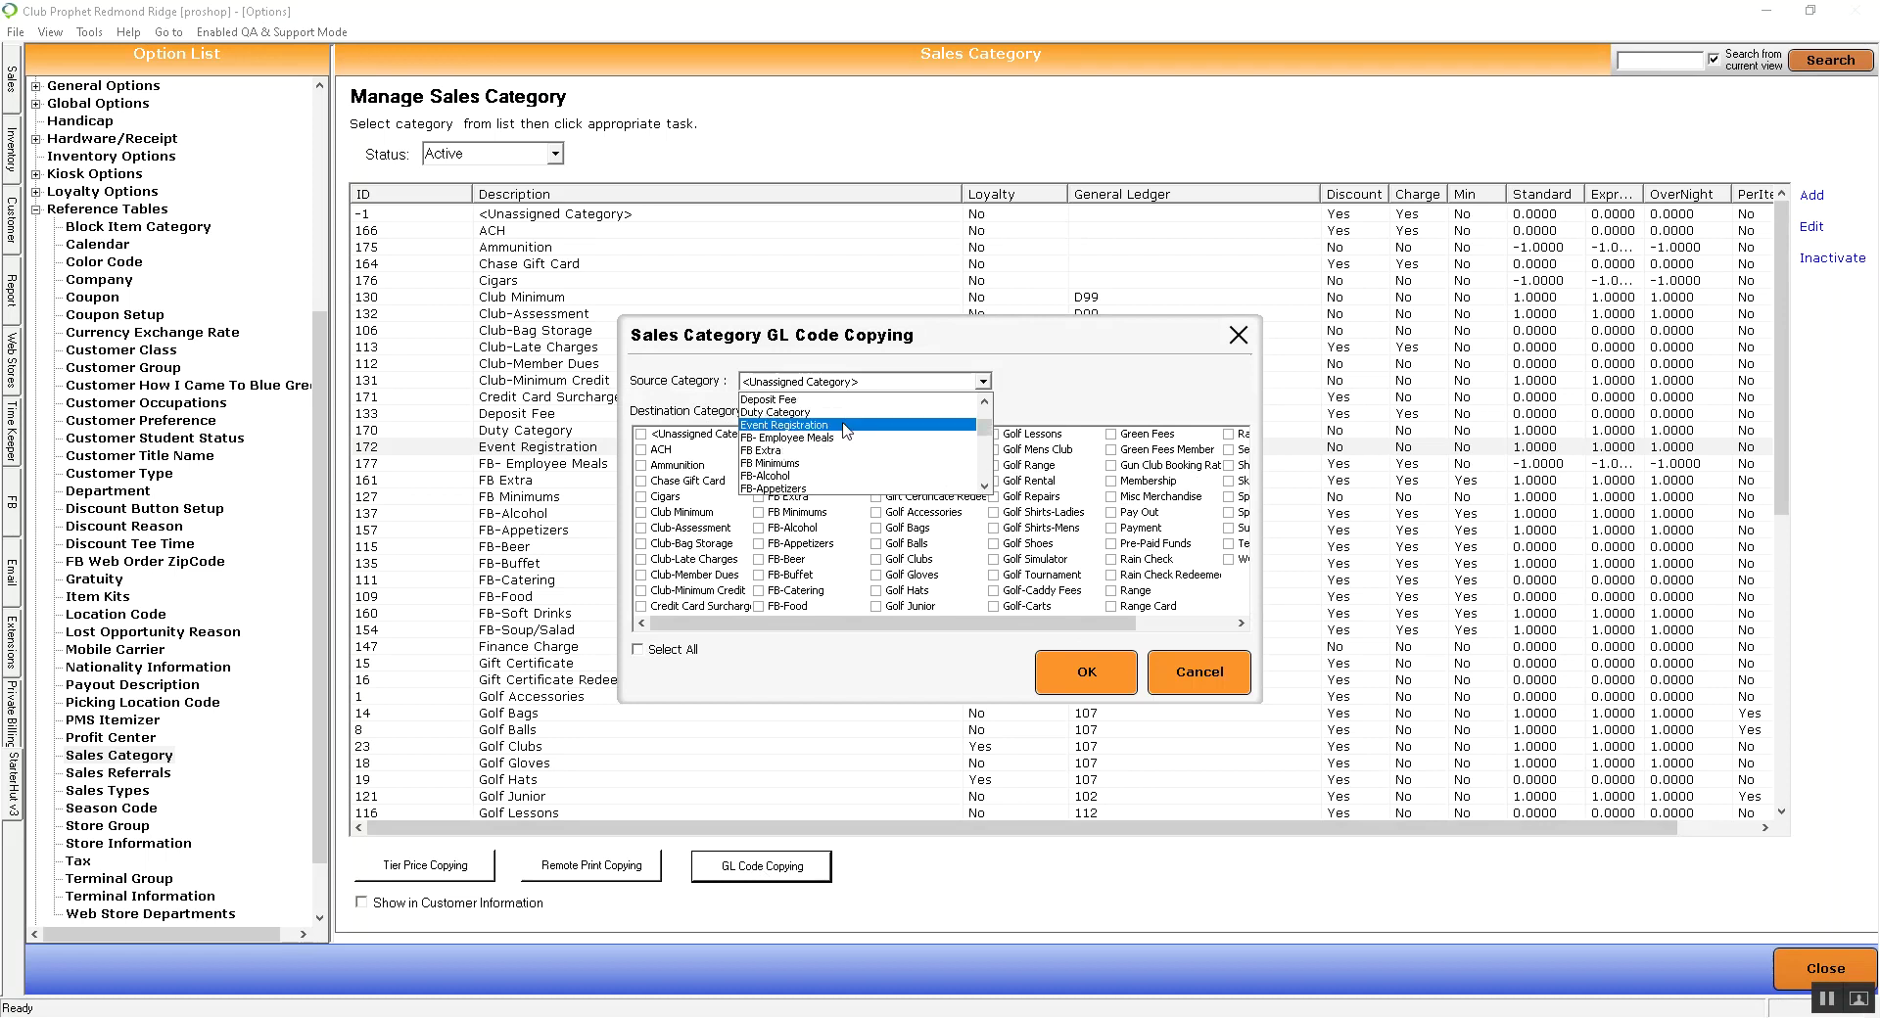
pyautogui.click(842, 425)
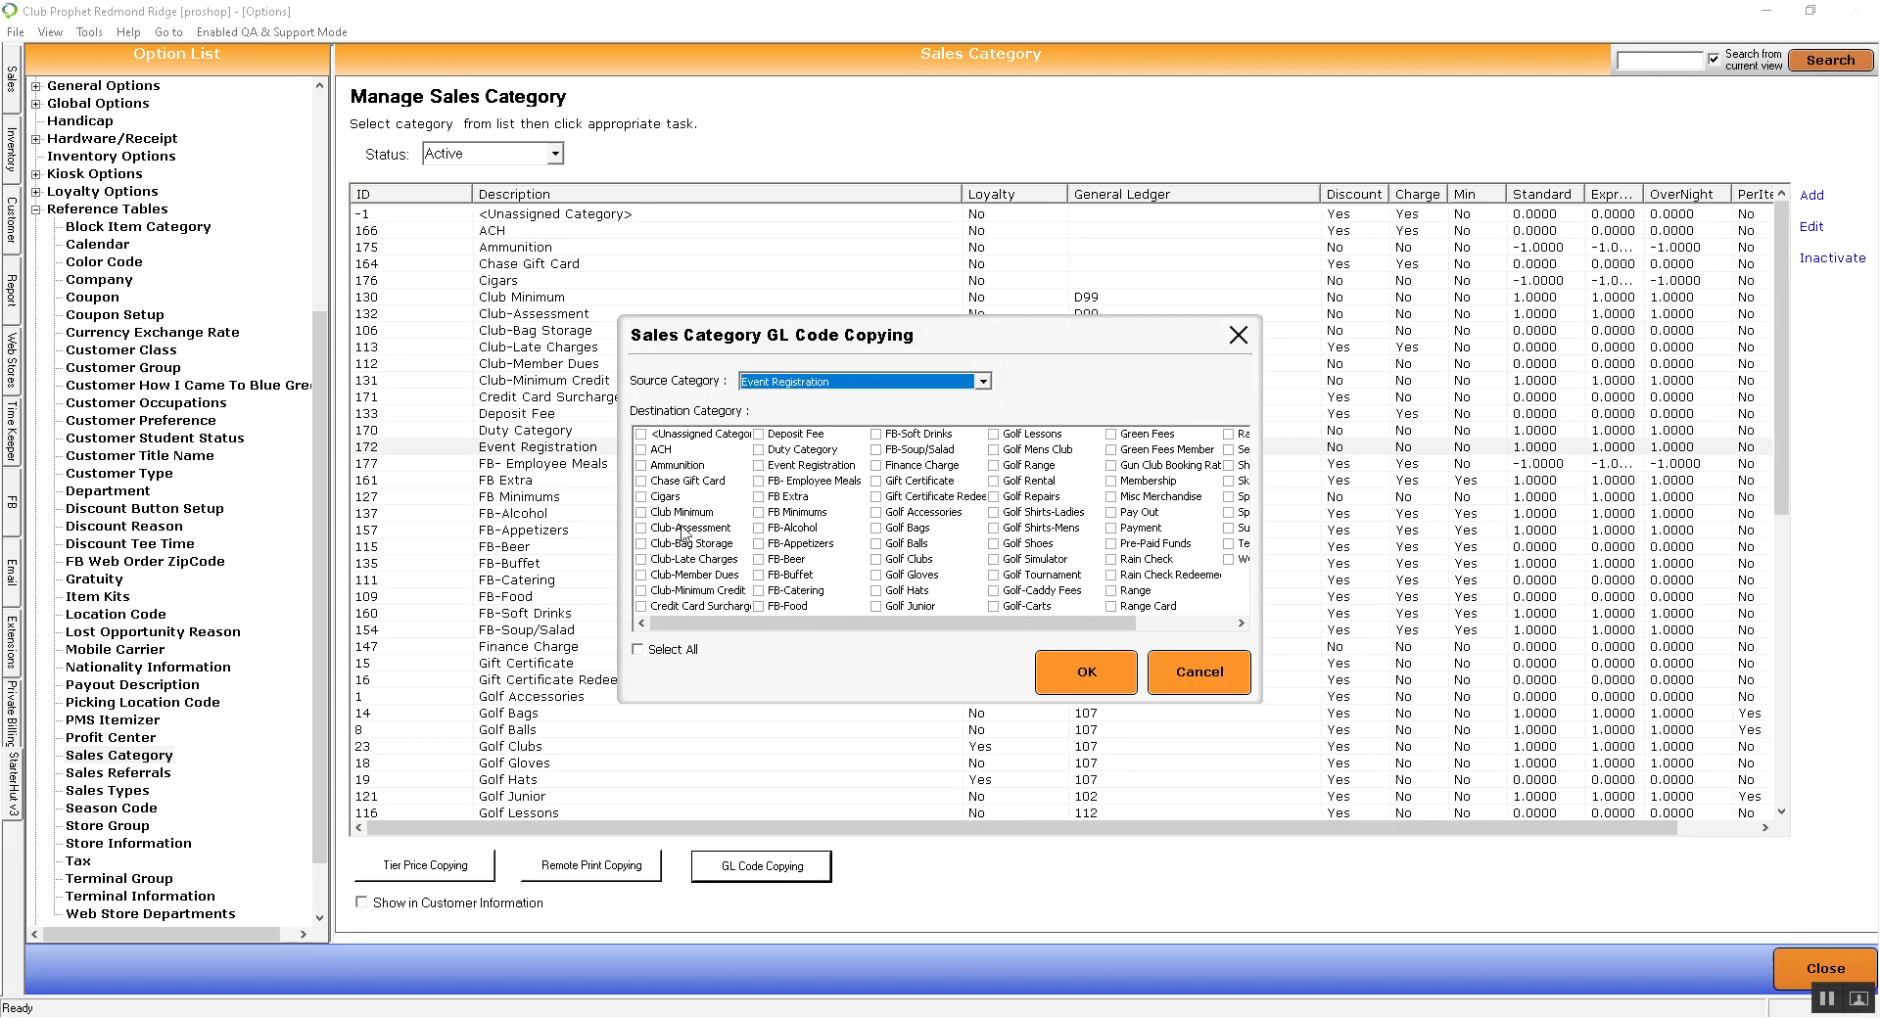
# Step: Tick Cigars, Club Minimum, Club-Assessment, Club-Bag Storage and Club-Late Charges, then cancel and close Options
pyautogui.click(665, 500)
pyautogui.click(665, 497)
pyautogui.click(666, 513)
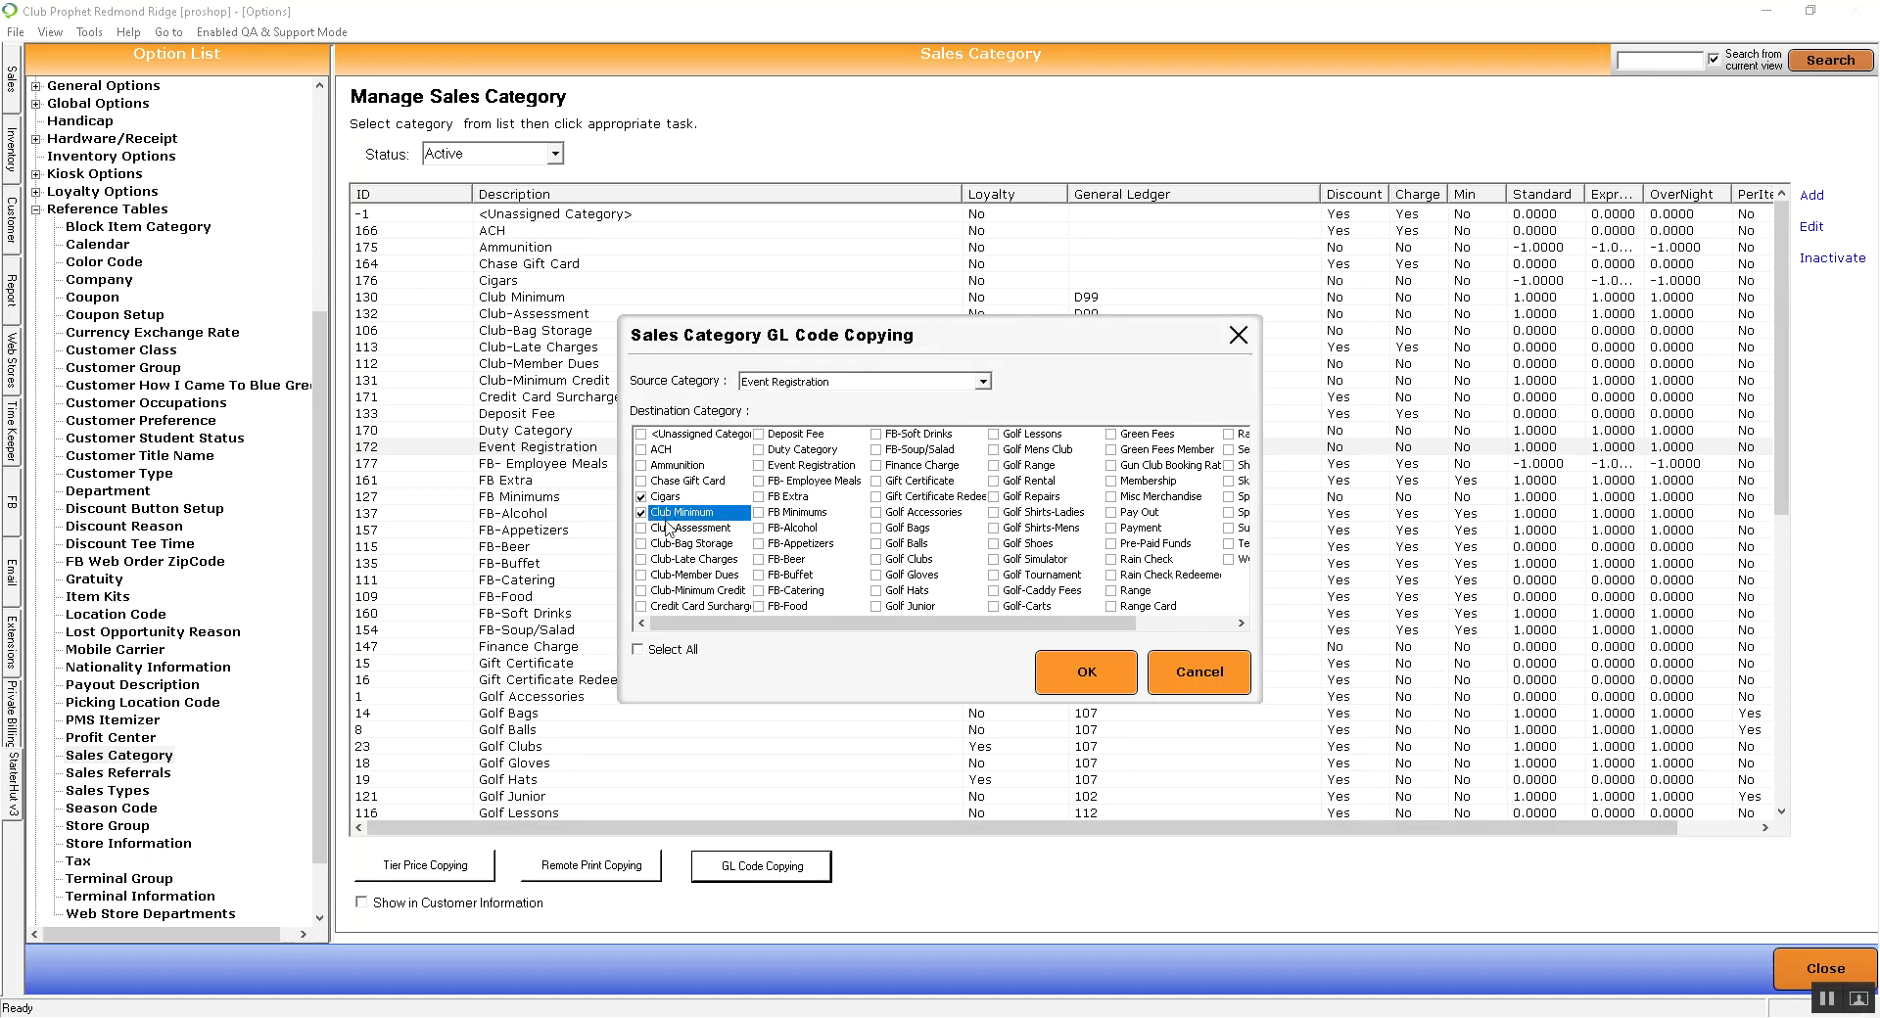
pyautogui.click(668, 529)
pyautogui.click(667, 544)
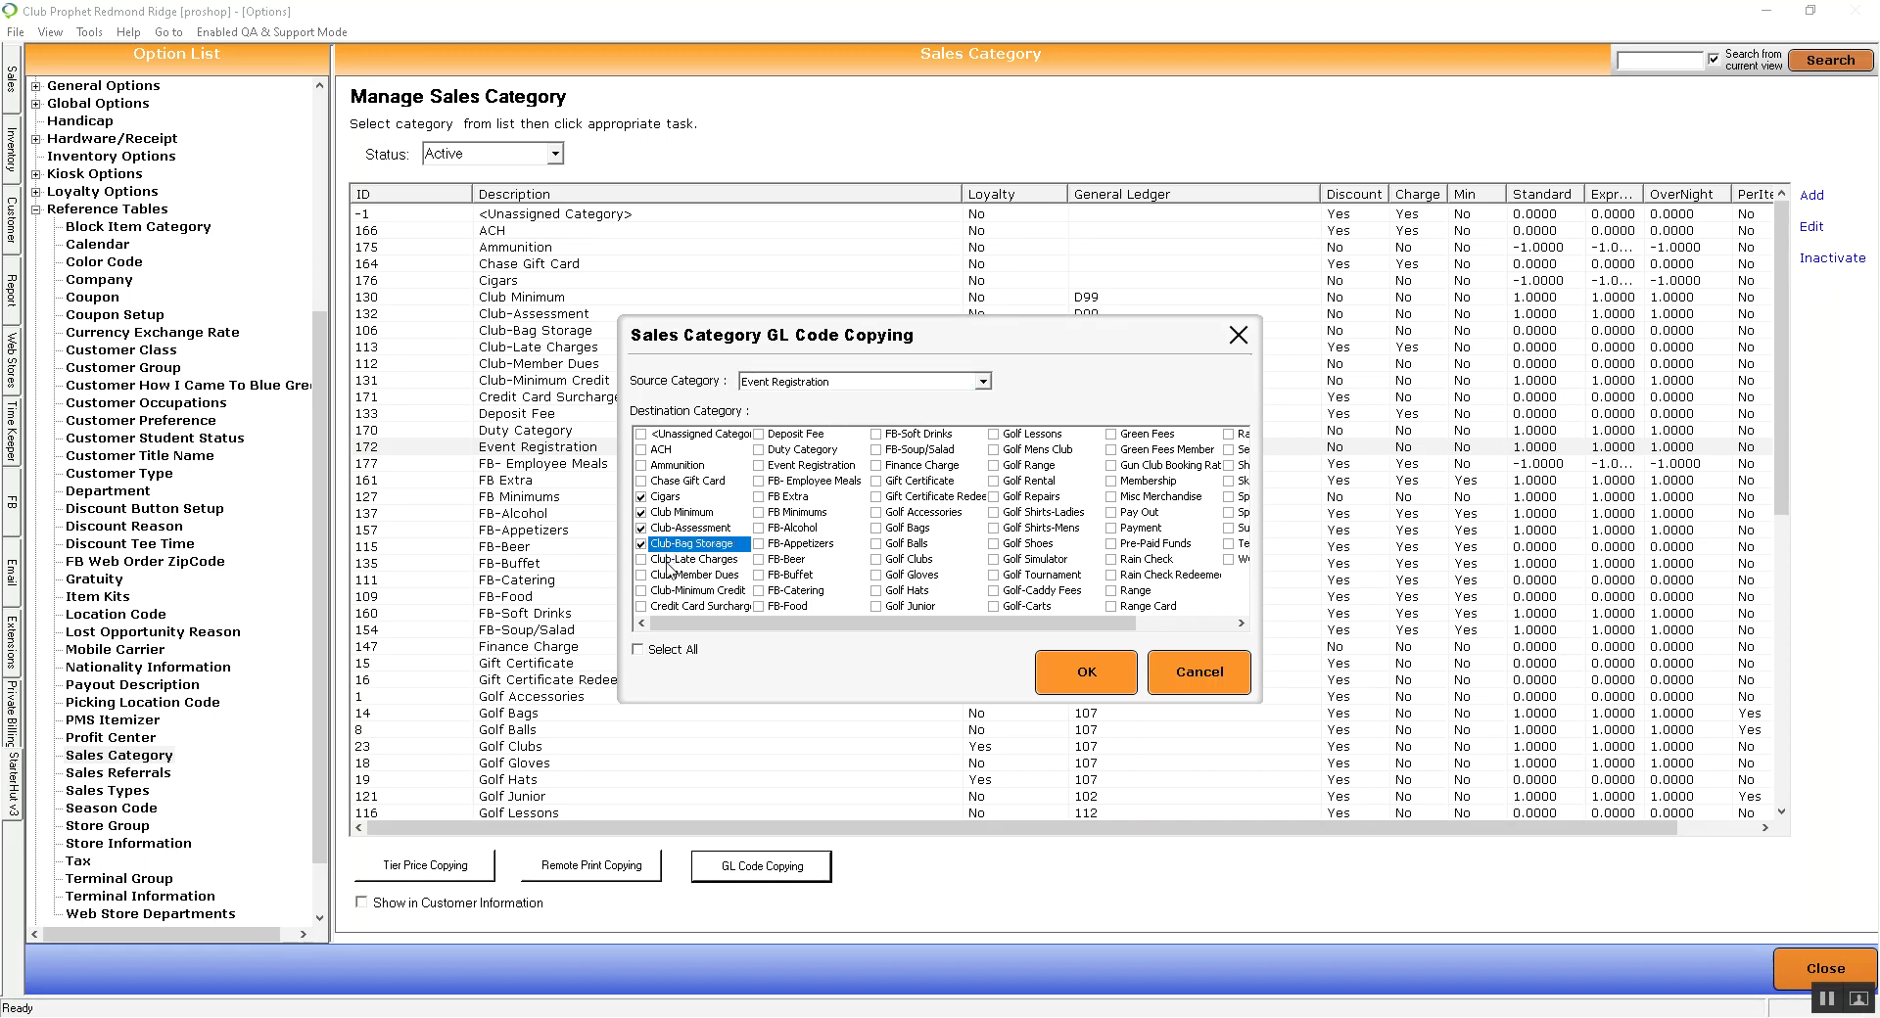
pyautogui.click(669, 560)
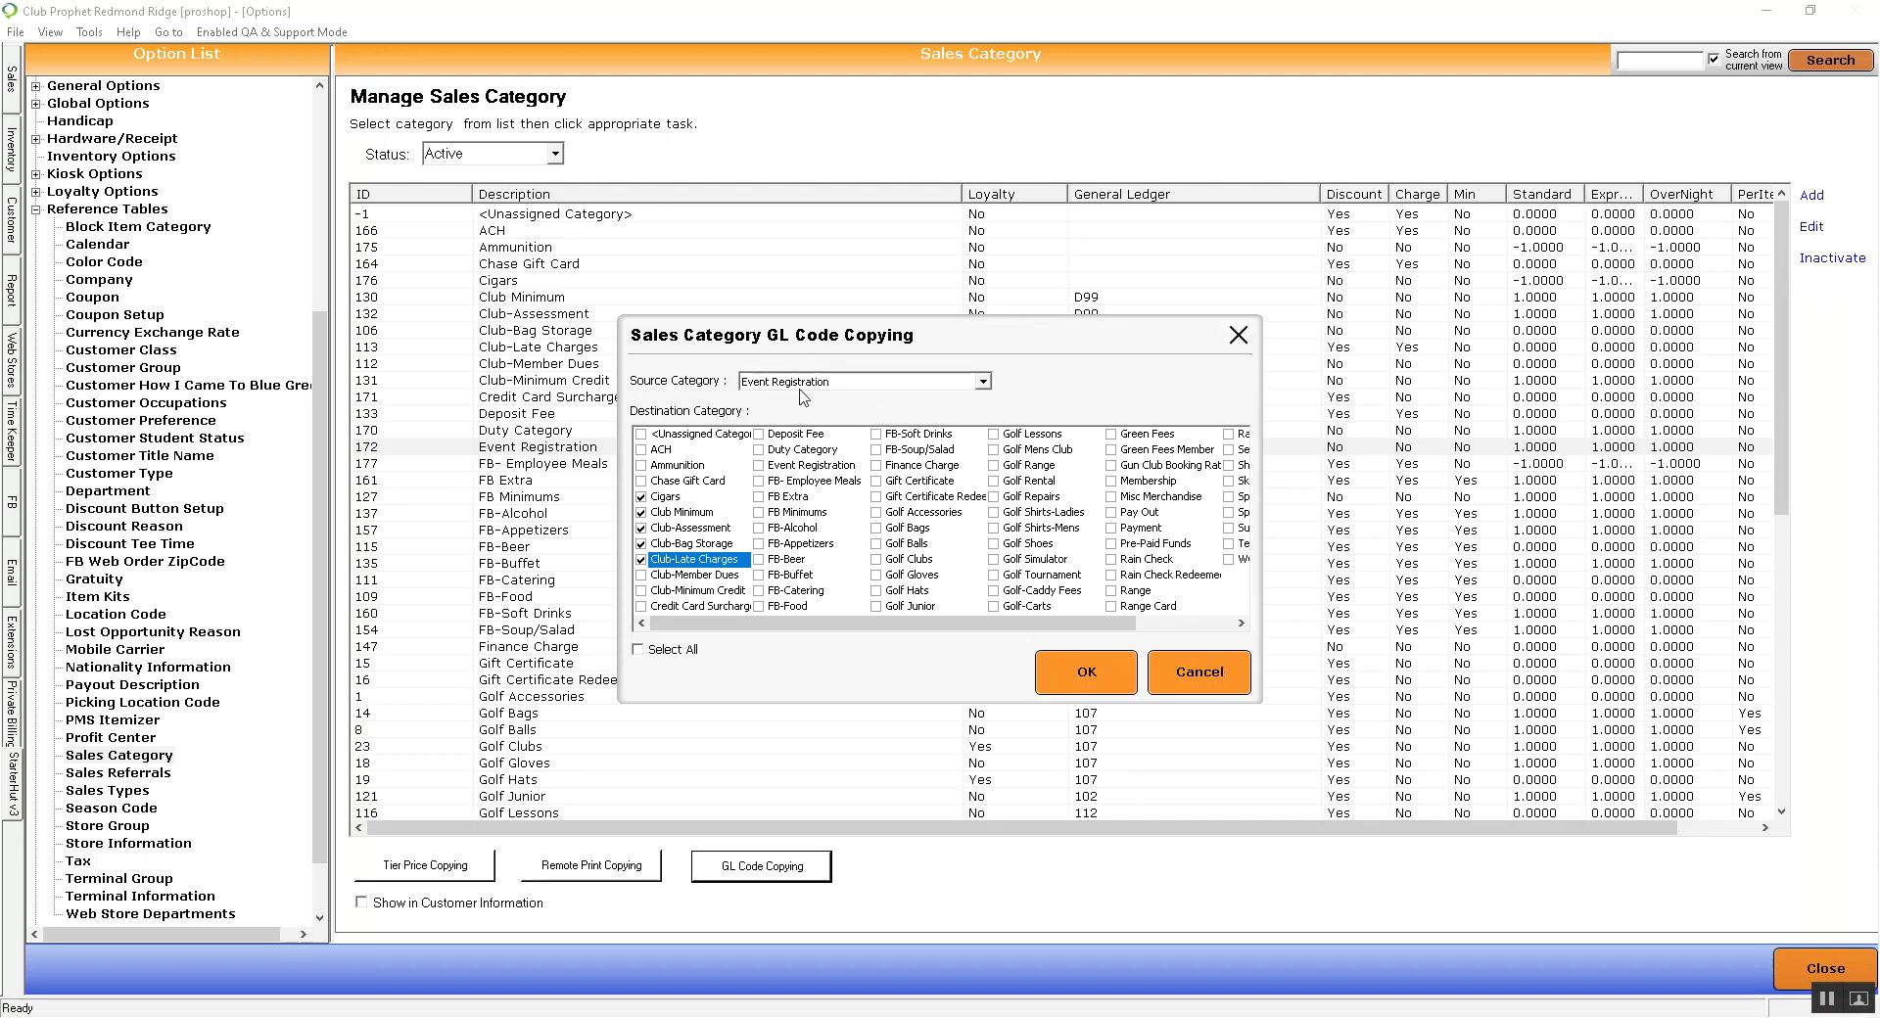
pyautogui.click(1182, 671)
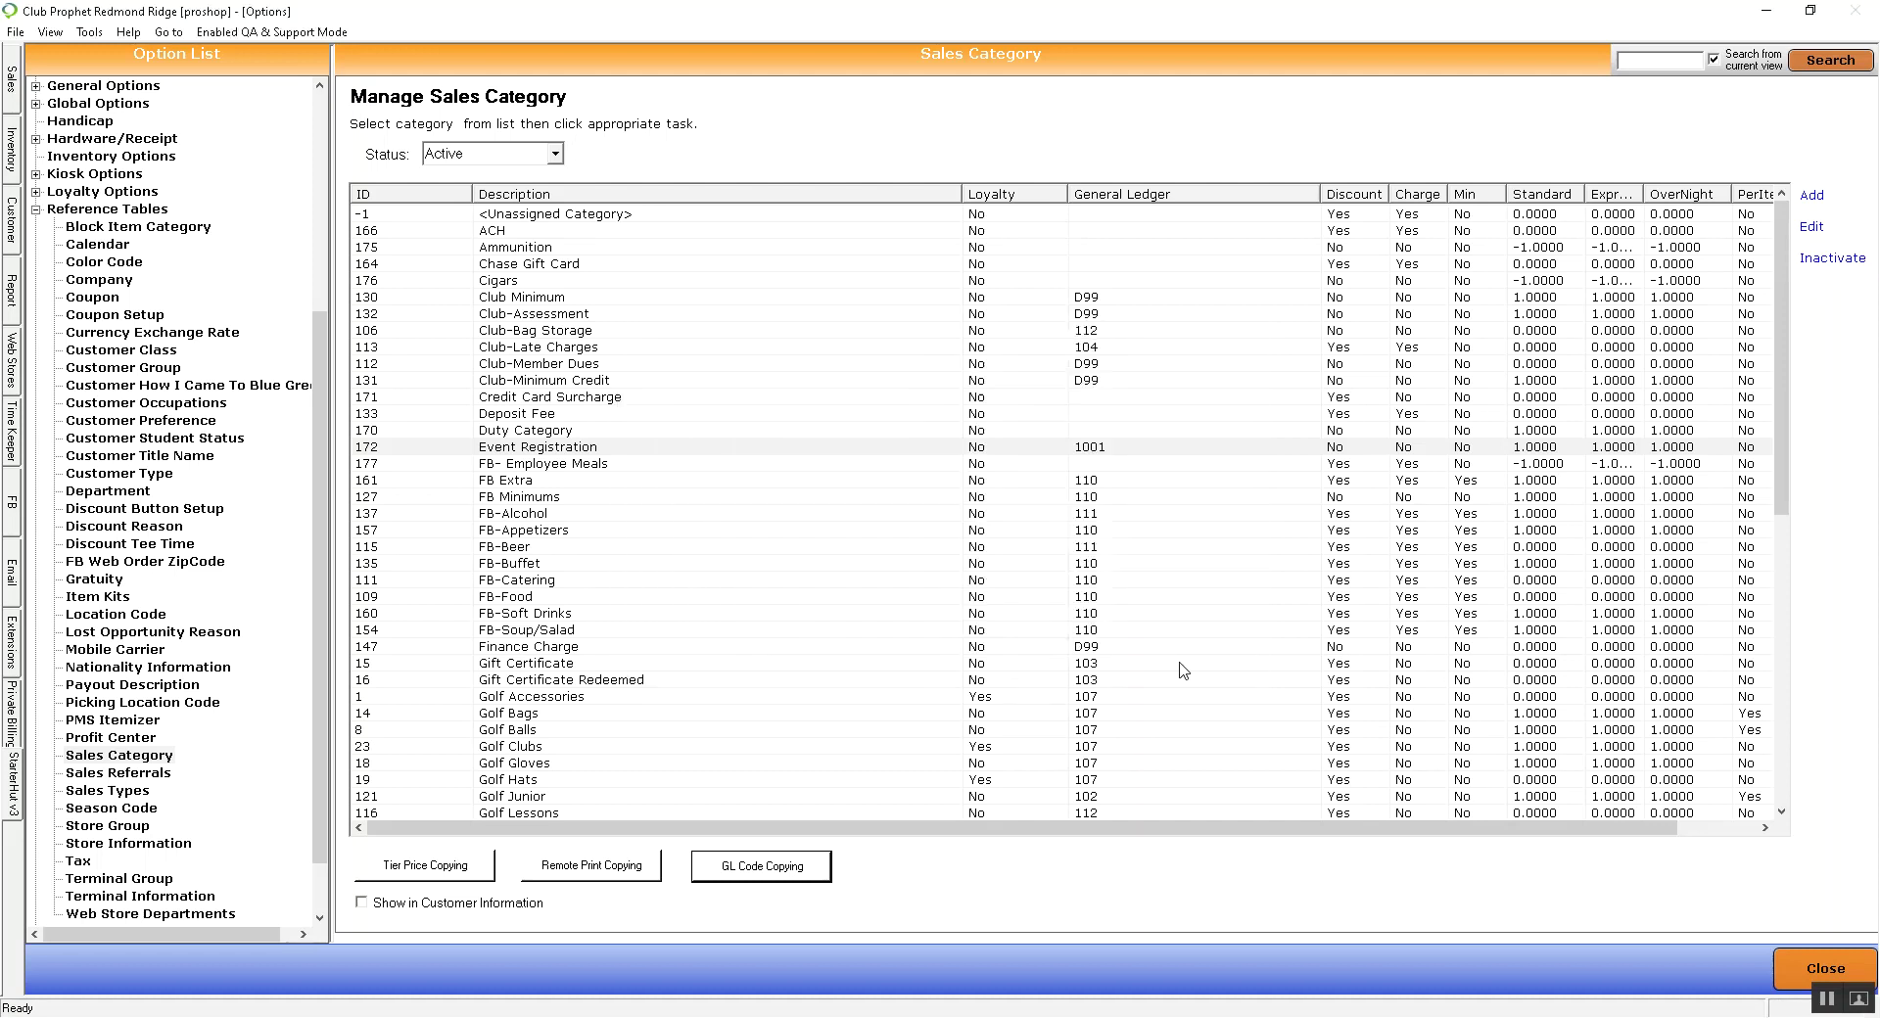
pyautogui.click(1817, 968)
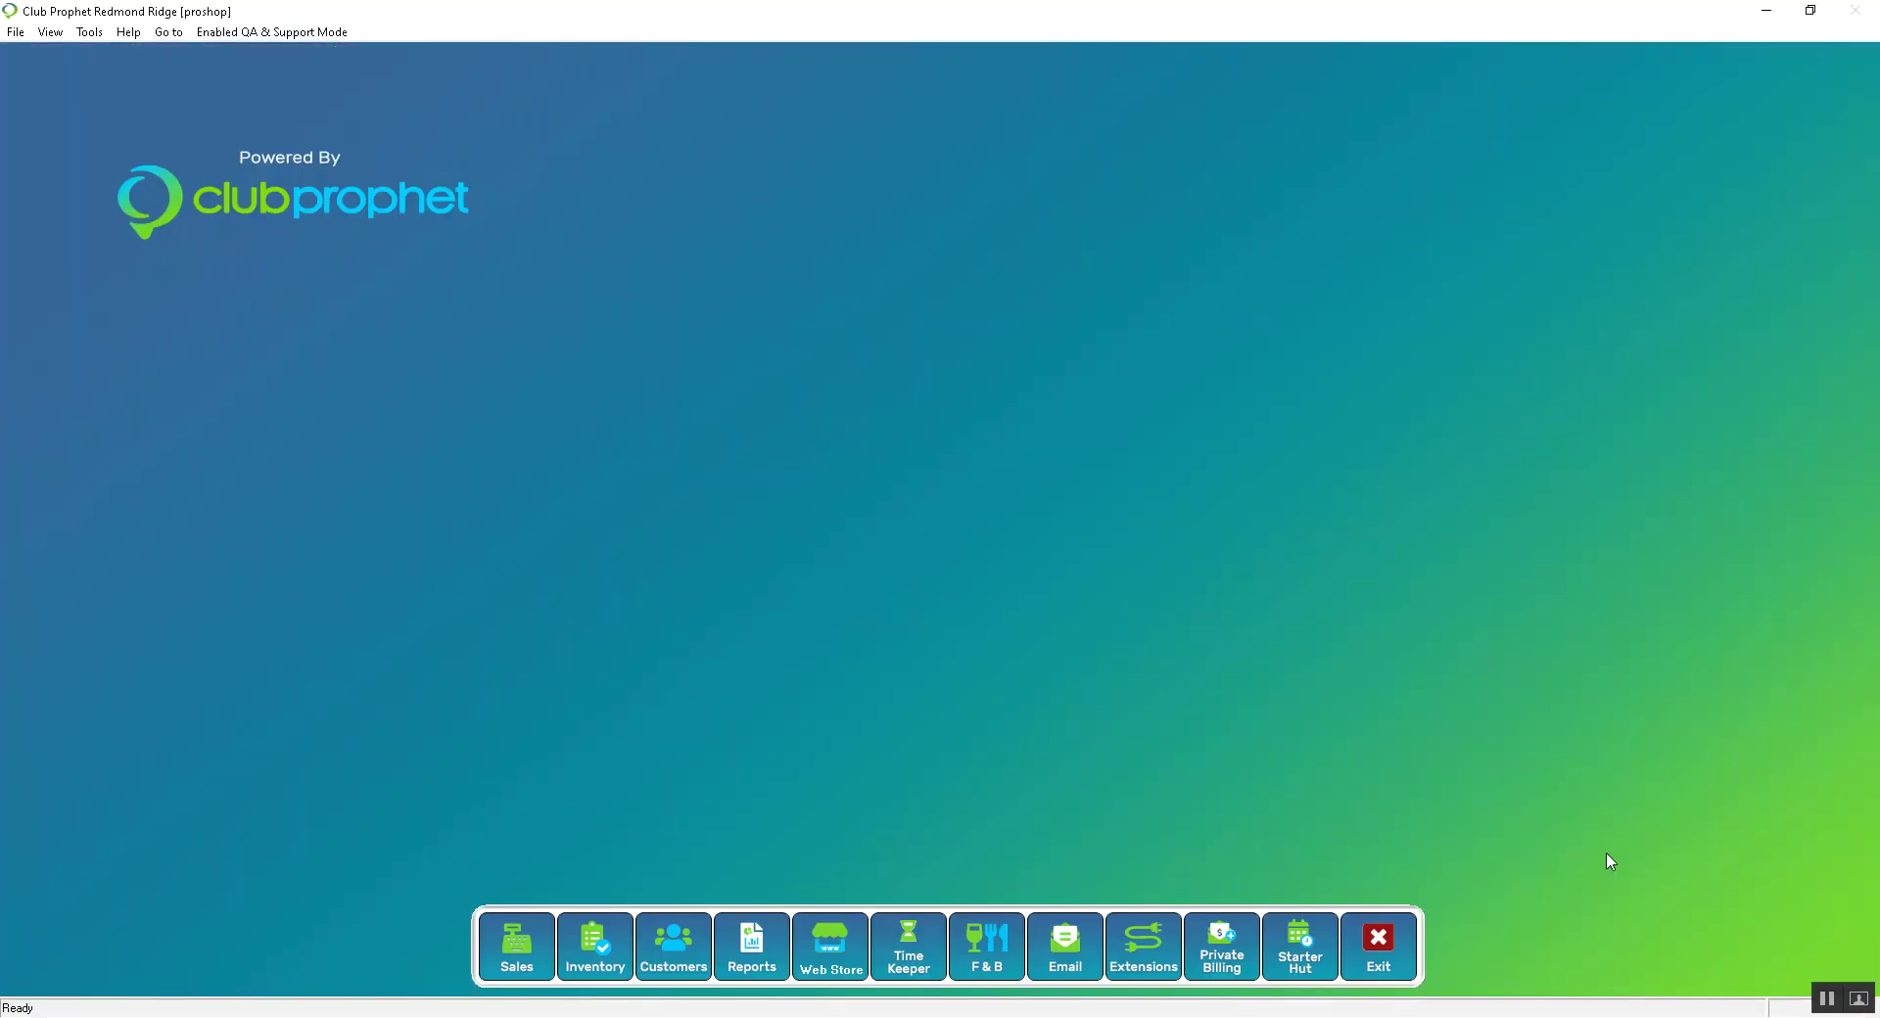